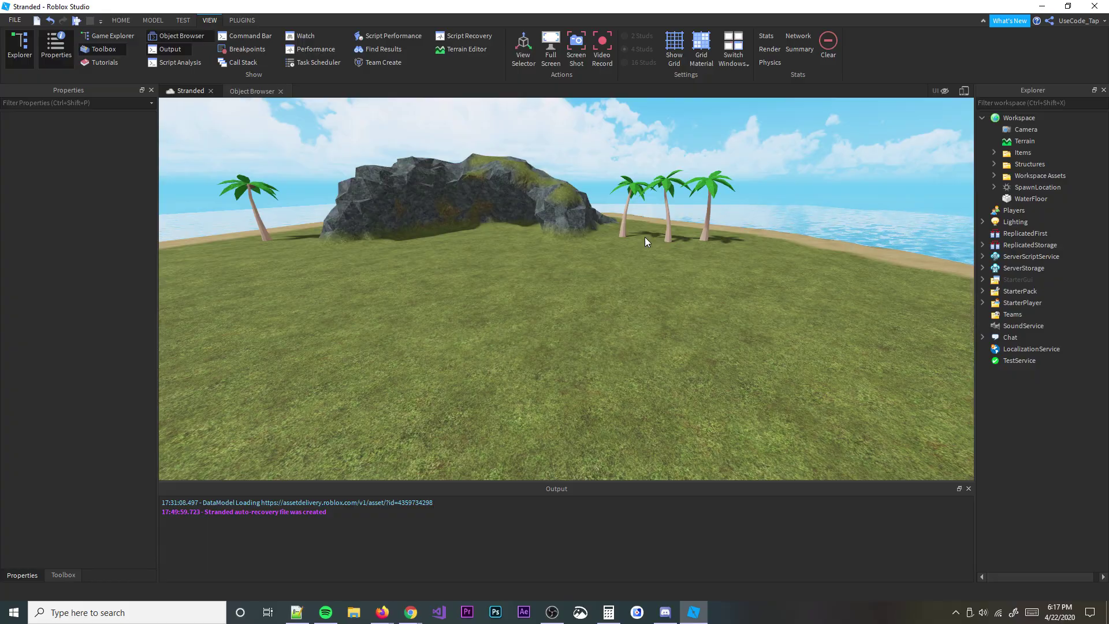
Fly over the island to examine its terrain, the spawn area and the structures across the water
key("w")
right_click_drag(645, 237, 645, 237)
key("w")
key("w")
key("w")
key("w")
key("w")
key("s")
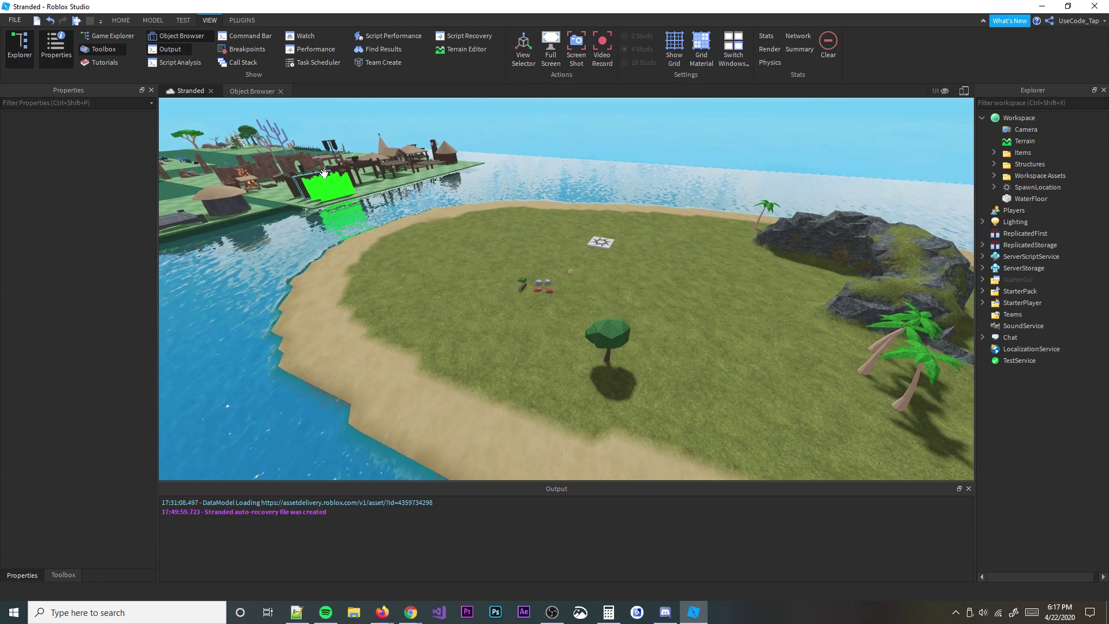
key("w")
right_click_drag(427, 183, 426, 185)
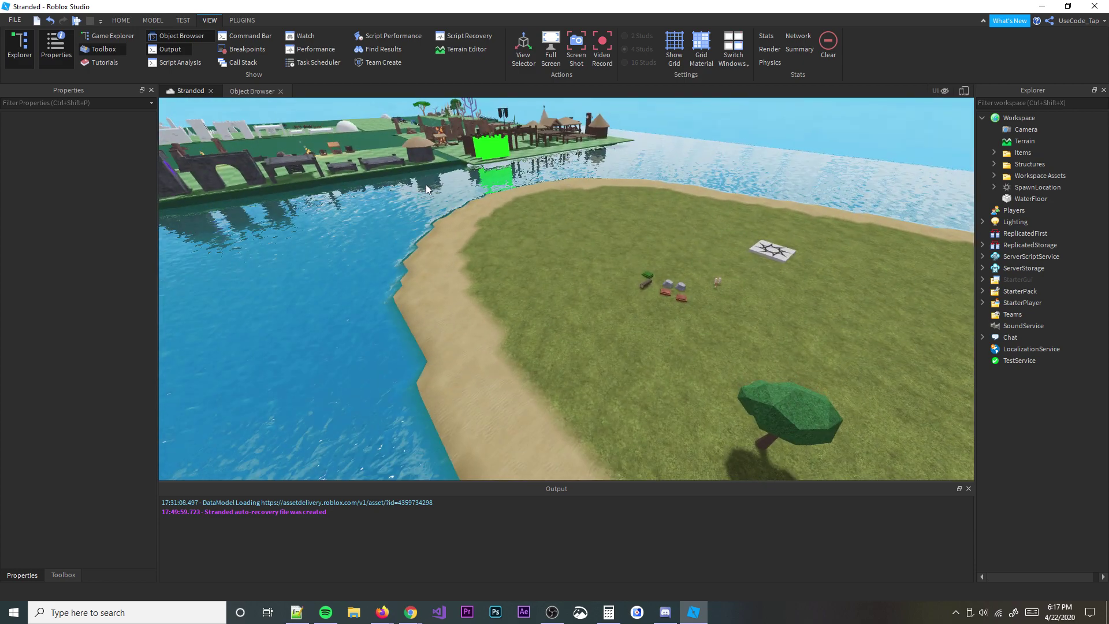
right_click_drag(494, 220, 495, 220)
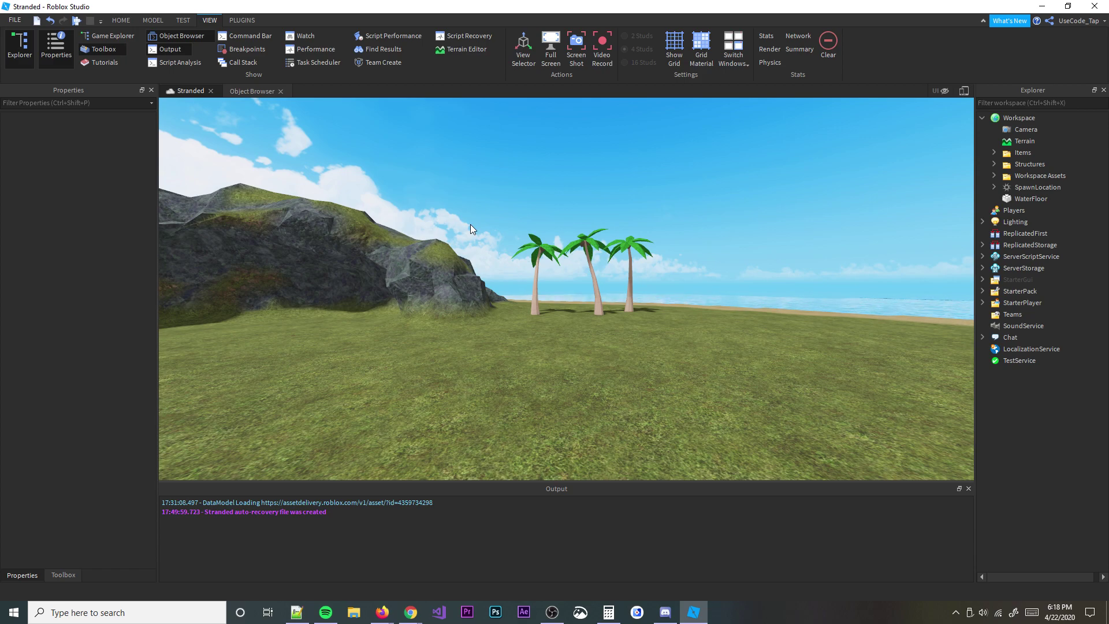
Inspect the three palm trees beside the rock formation up close
key("w")
right_click_drag(526, 241, 663, 262)
key("w")
key("s")
key("w")
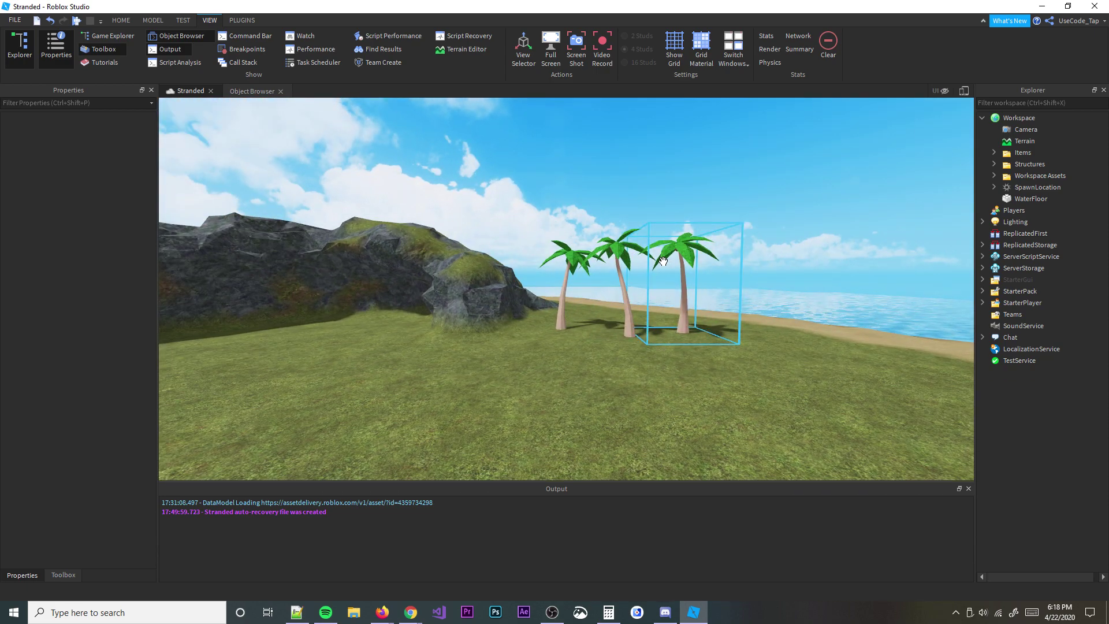
scroll(663, 262, "up", 5)
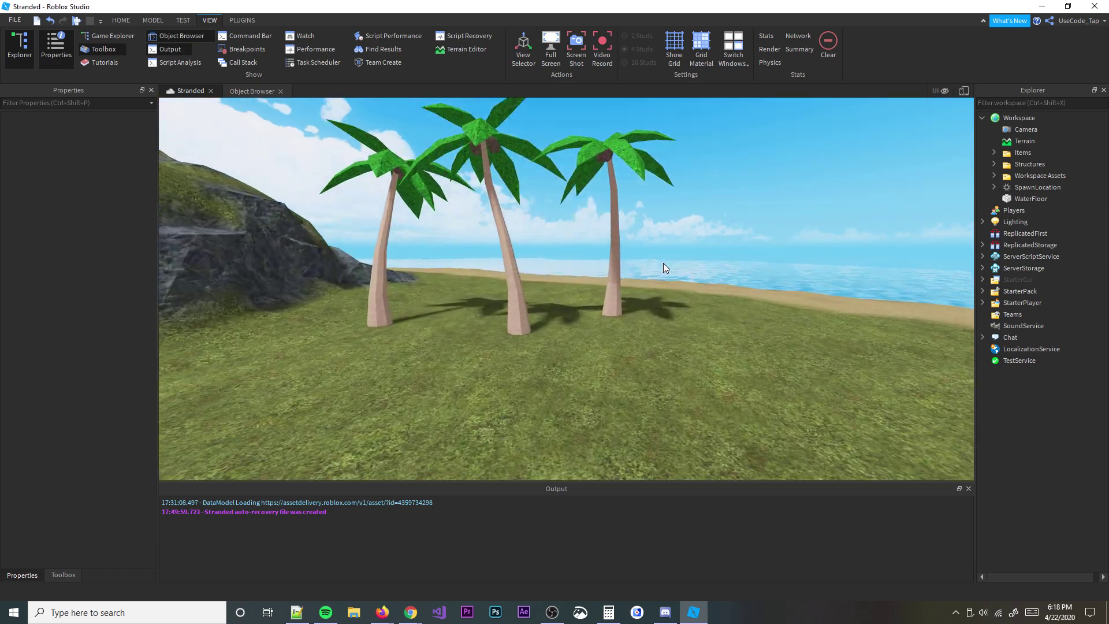
scroll(663, 263, "up", 3)
scroll(664, 260, "down", 5)
right_click_drag(664, 256, 664, 257)
scroll(734, 289, "up", 2)
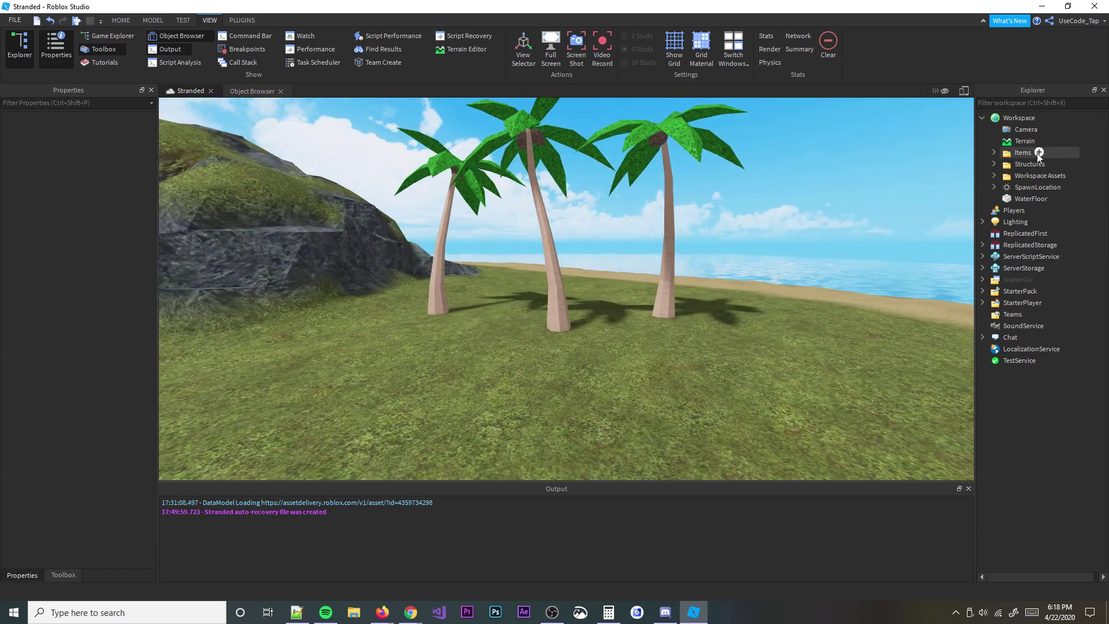
Collapse the Workspace tree, display the Lighting service's properties and examine how the island scene is lit
left_click(982, 117)
left_click(1008, 140)
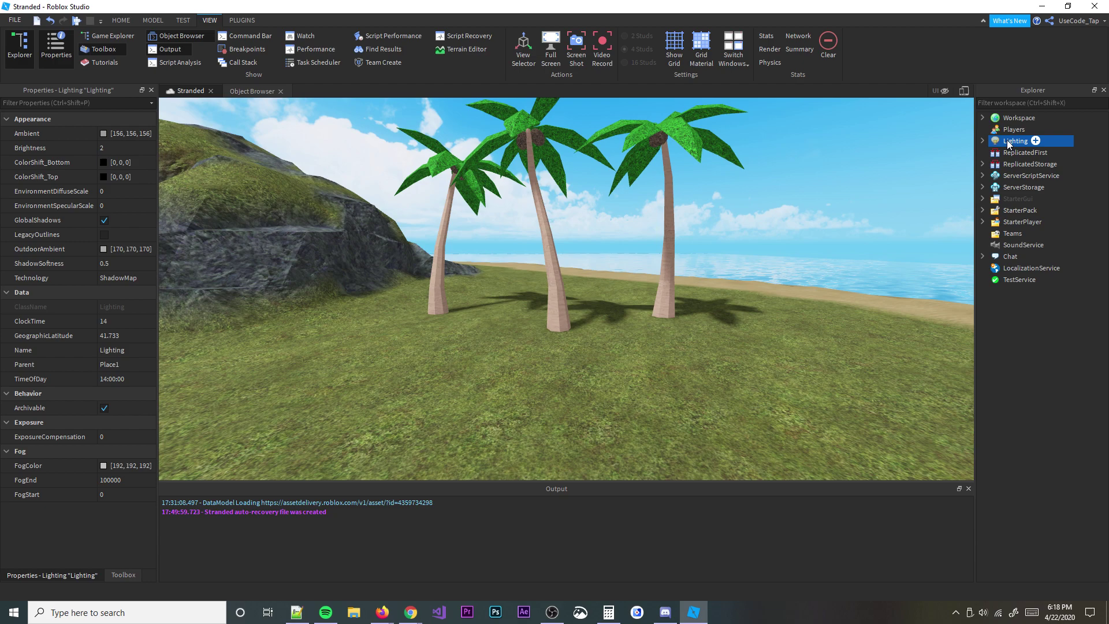
left_click(854, 157)
left_click(1006, 141)
right_click_drag(837, 199, 838, 199)
scroll(838, 199, "down", 3)
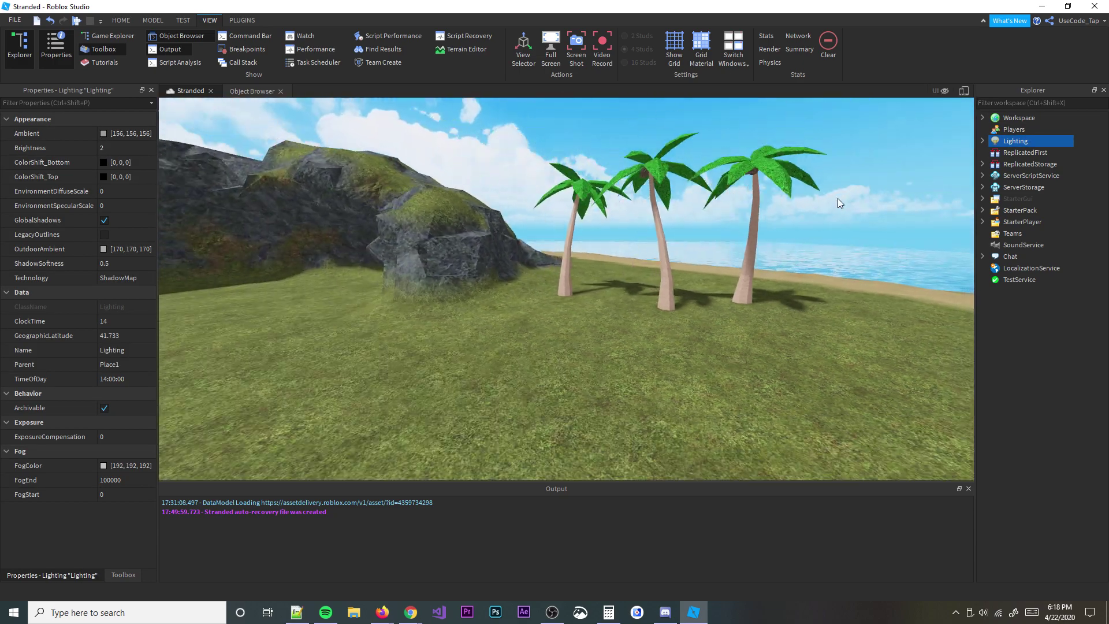
scroll(838, 199, "down", 4)
right_click_drag(613, 240, 612, 240)
scroll(717, 220, "down", 3)
right_click_drag(716, 221, 716, 220)
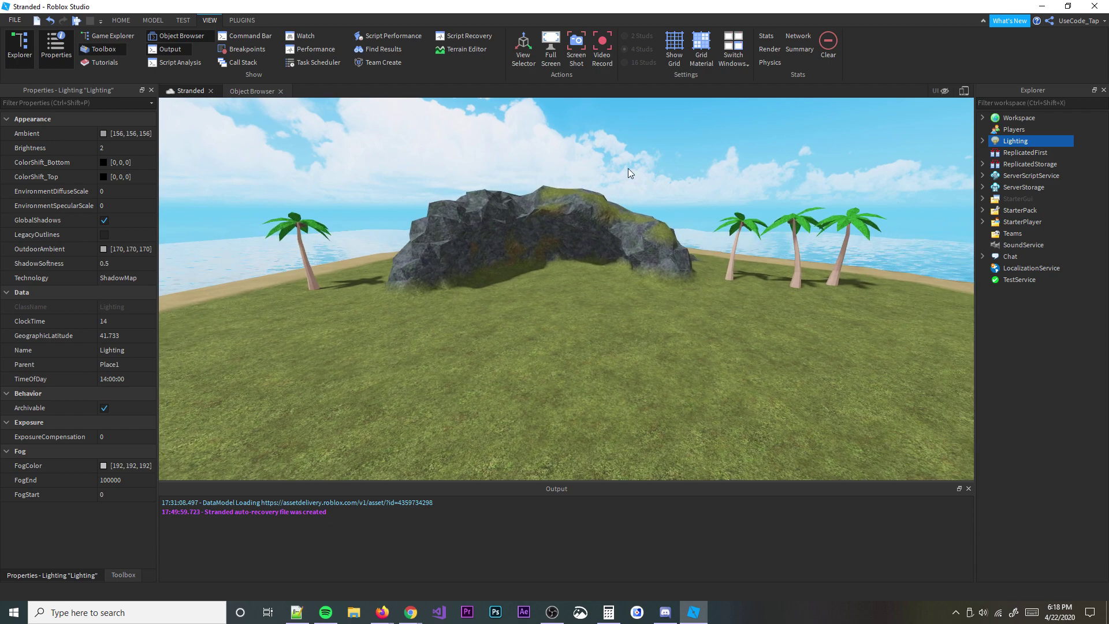
right_click_drag(636, 164, 636, 164)
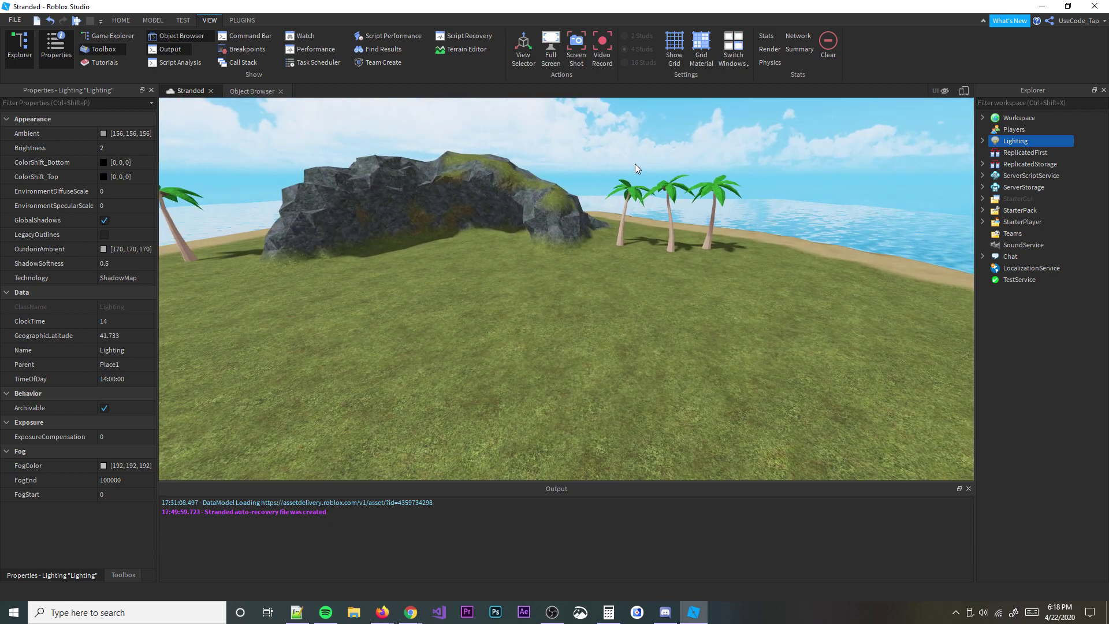
scroll(809, 156, "down", 5)
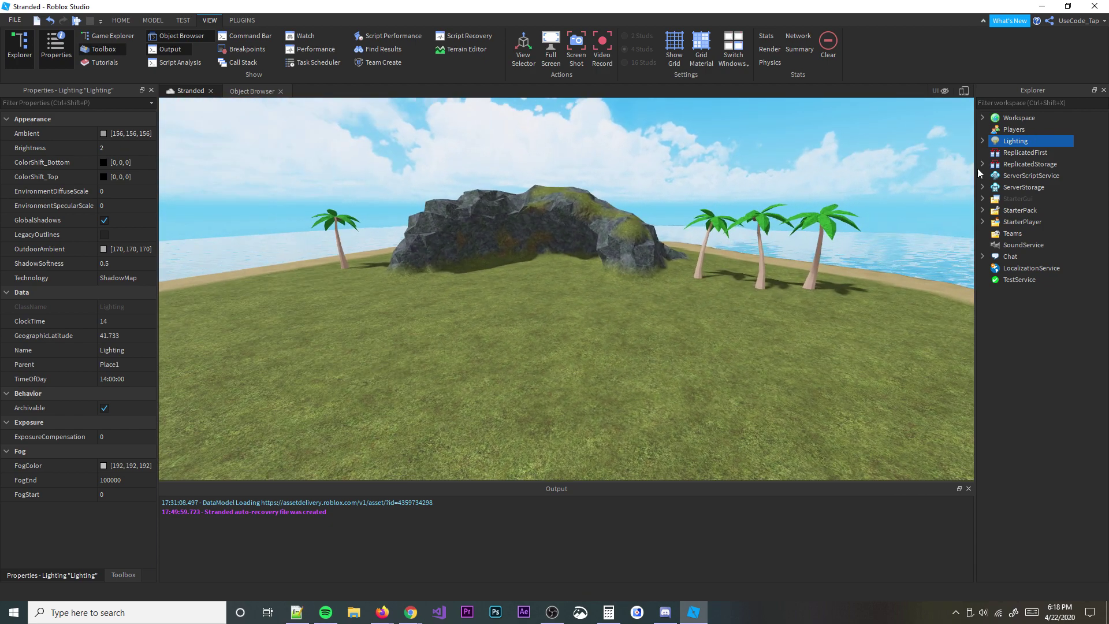
Expand Lighting and review the properties of its Shine, Bloom, ColorCorrection and SunRays objects
left_click(983, 141)
left_click(1012, 163)
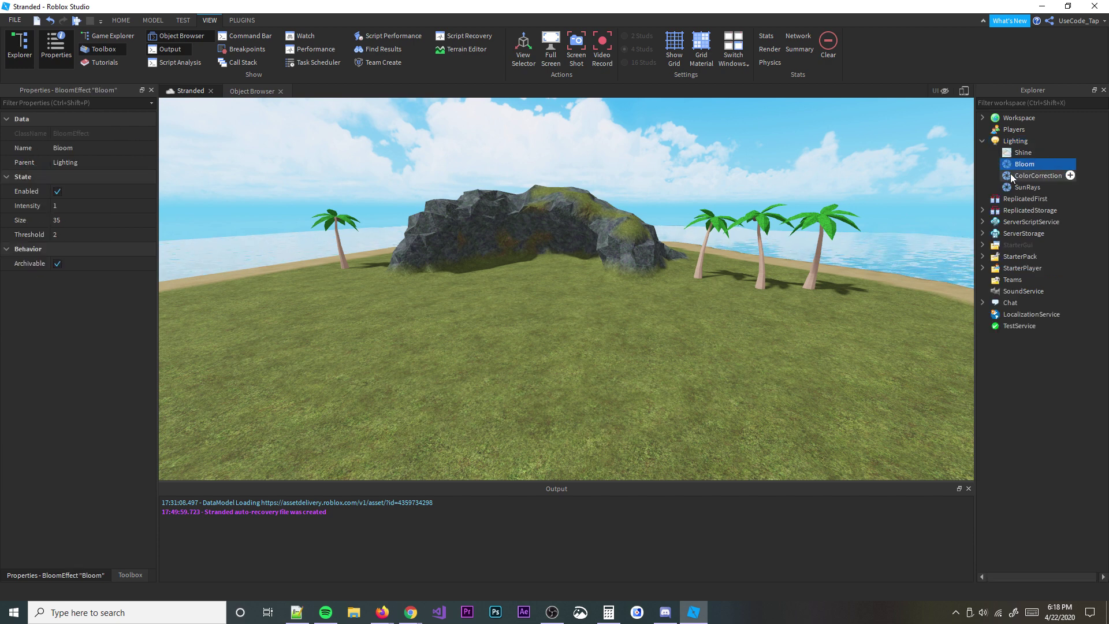
left_click(1010, 175)
left_click(1012, 152)
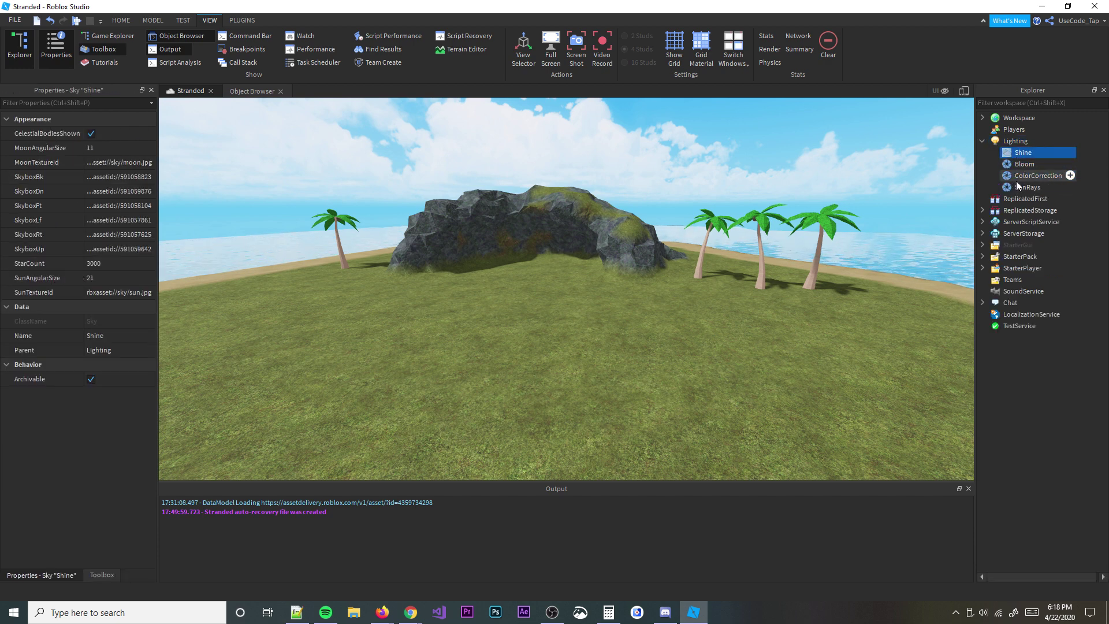
left_click(1016, 180)
left_click(1017, 152)
left_click(1015, 165)
left_click(1017, 187)
left_click(1017, 179)
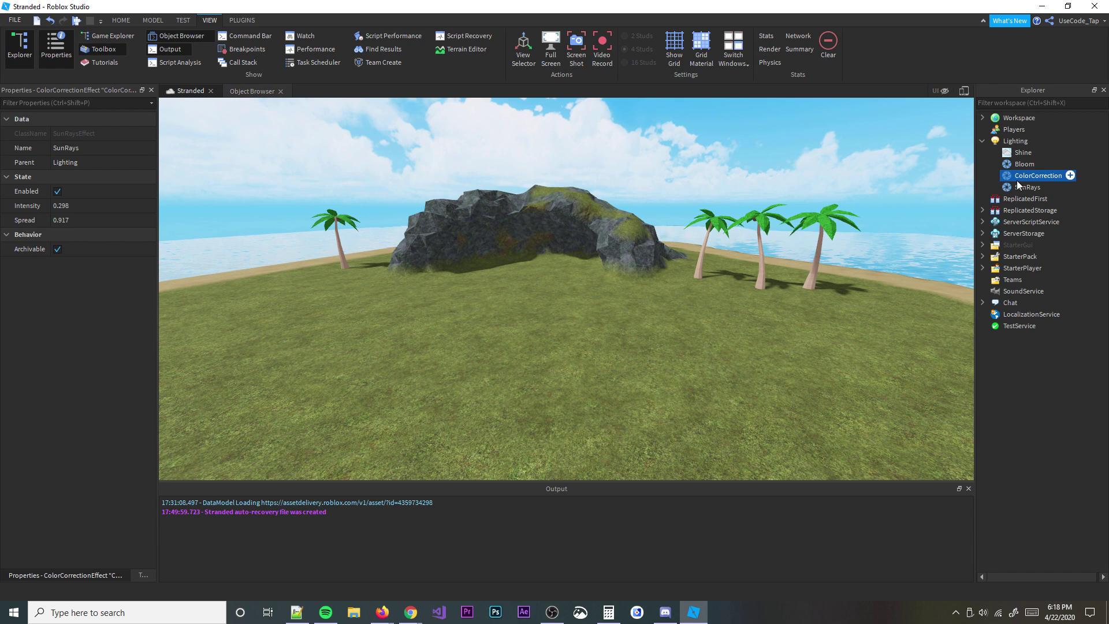
left_click(1016, 195)
left_click(1014, 188)
left_click(1015, 174)
left_click(1015, 165)
left_click(1021, 145)
left_click(1019, 154)
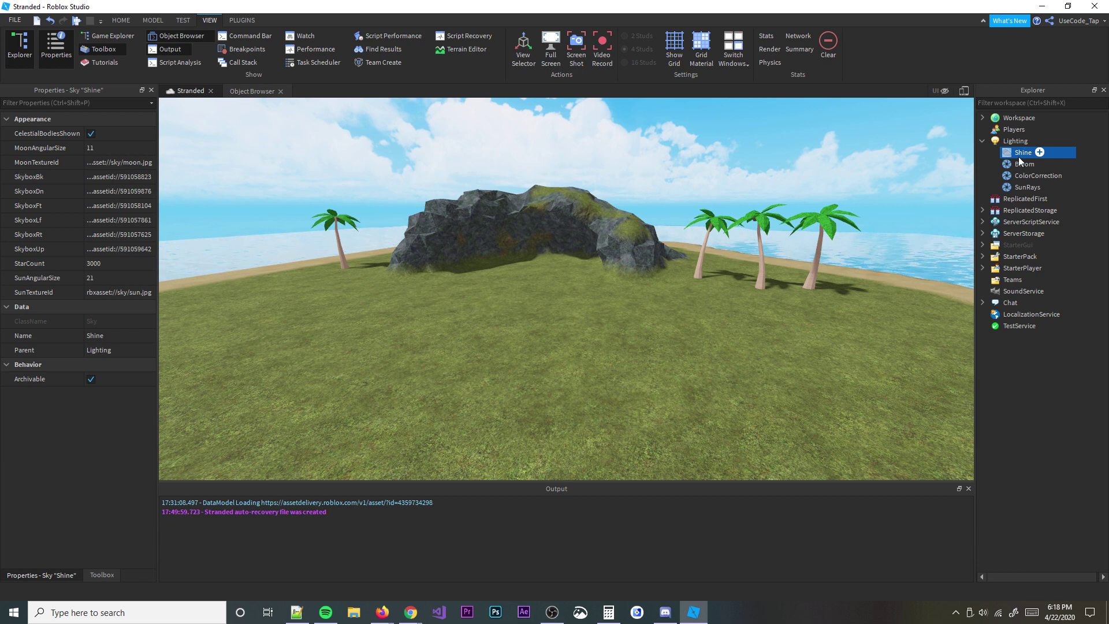
Delete the Shine, Bloom, ColorCorrection and SunRays objects from Lighting
left_click(1009, 184)
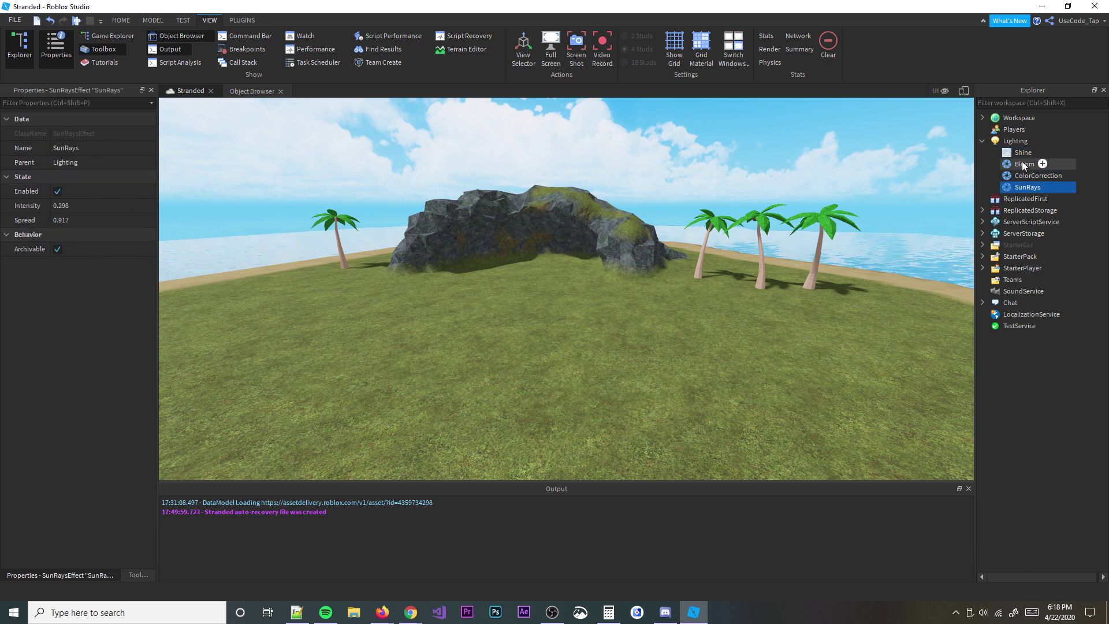
left_click(1021, 154, "shift")
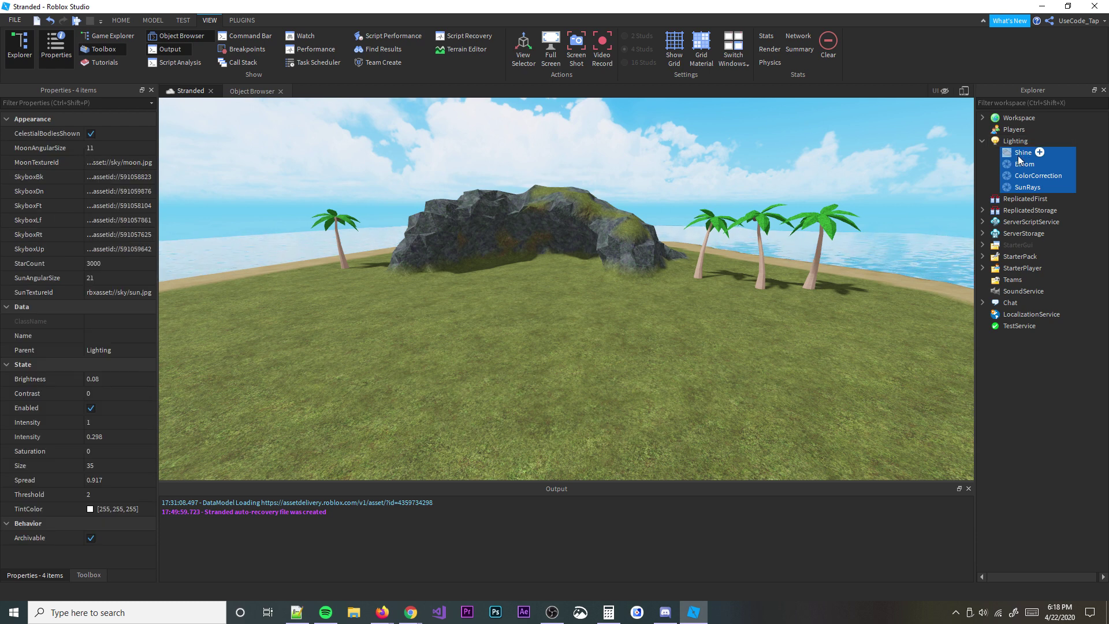
right_click_drag(704, 244, 701, 248)
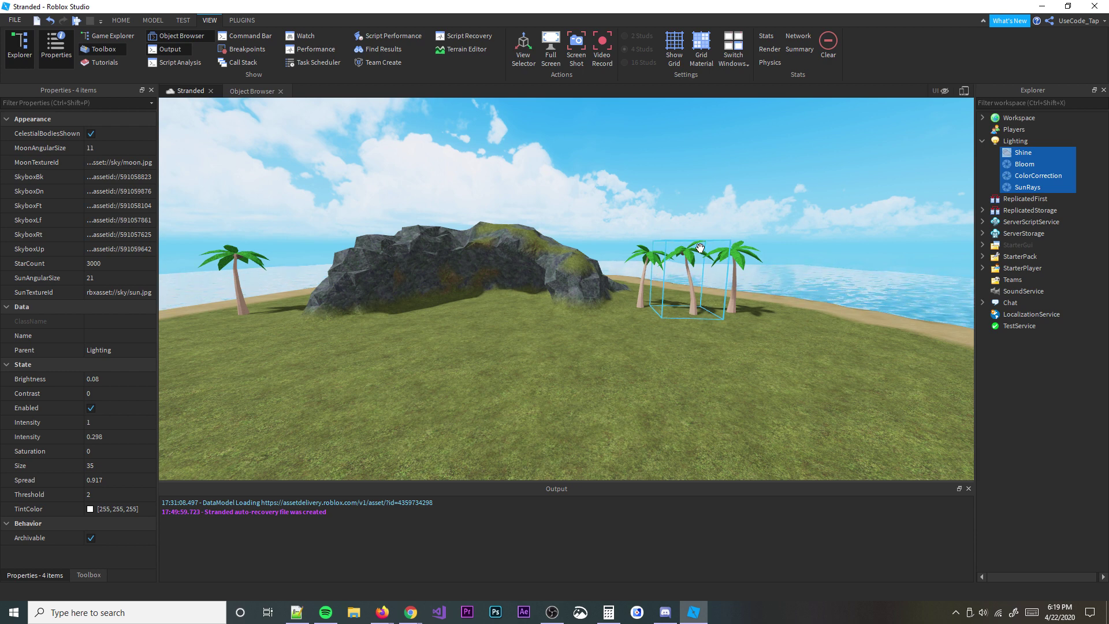
key("Delete")
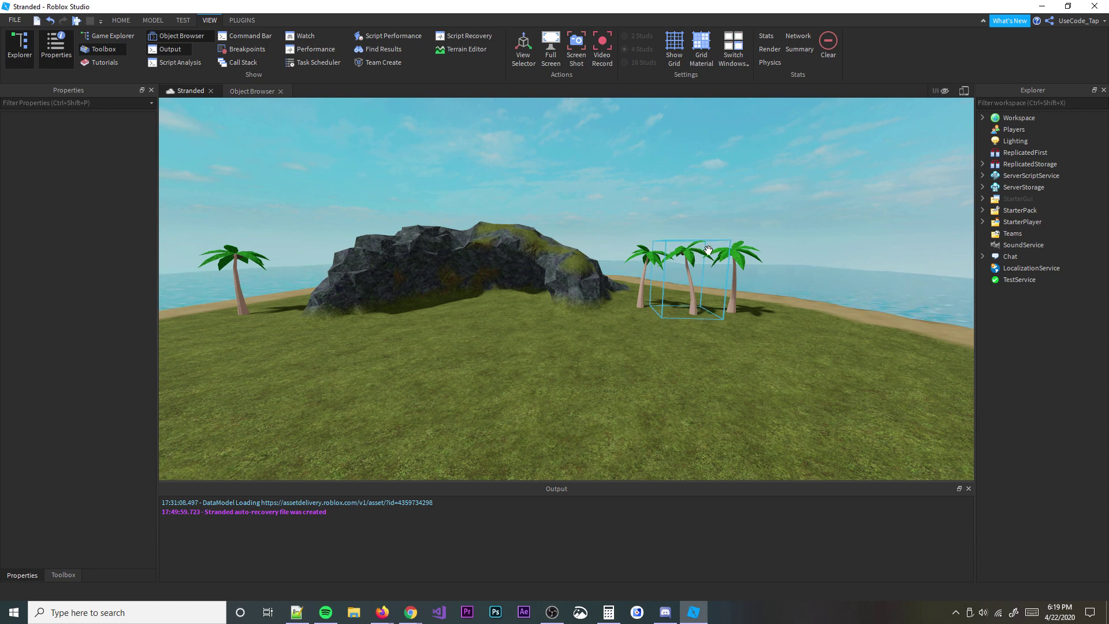
Examine the rocks, palm trees and sky without the Lighting effects
key("w")
right_click_drag(710, 246, 713, 244)
key("a")
key("d")
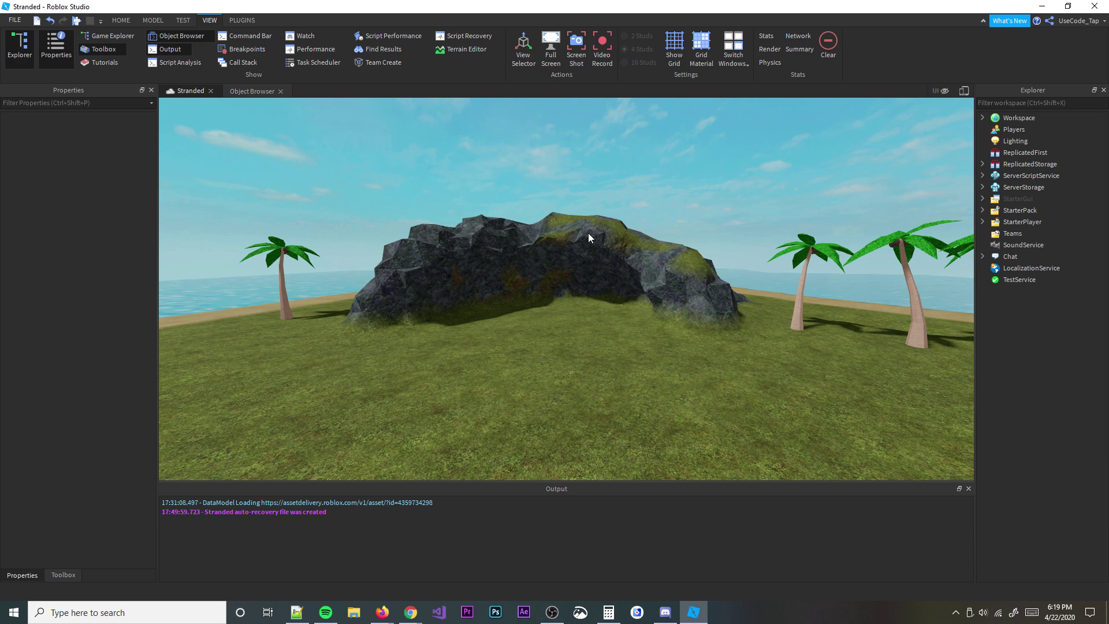
key("a")
key("d")
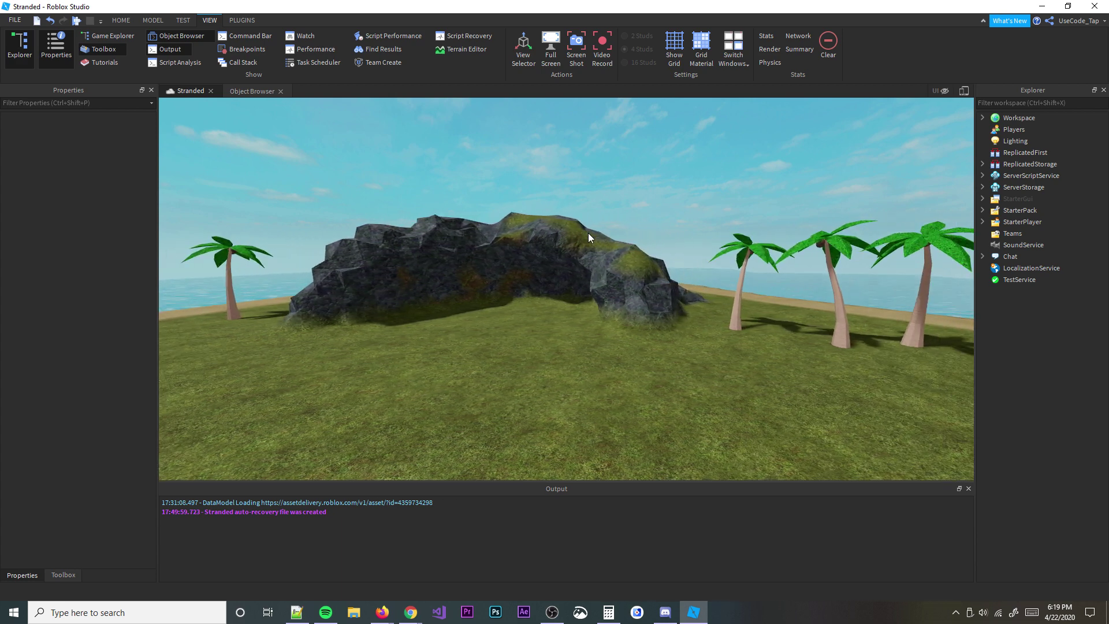
key("d")
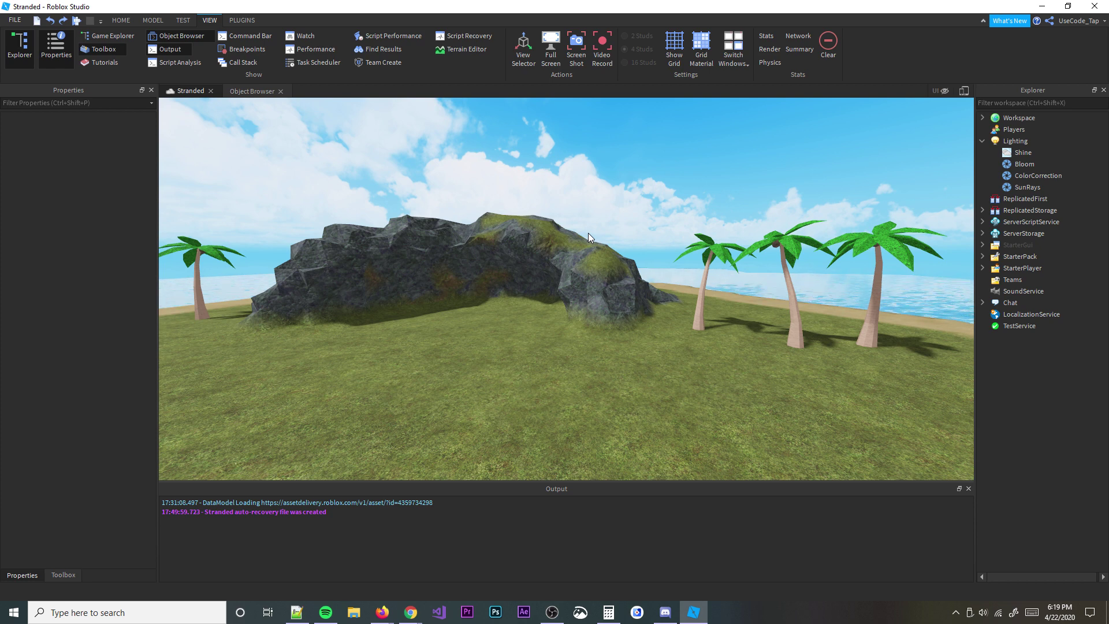
Review the Shine sky object's properties and those of Lighting, then check the rock formation up close
left_click(1020, 141)
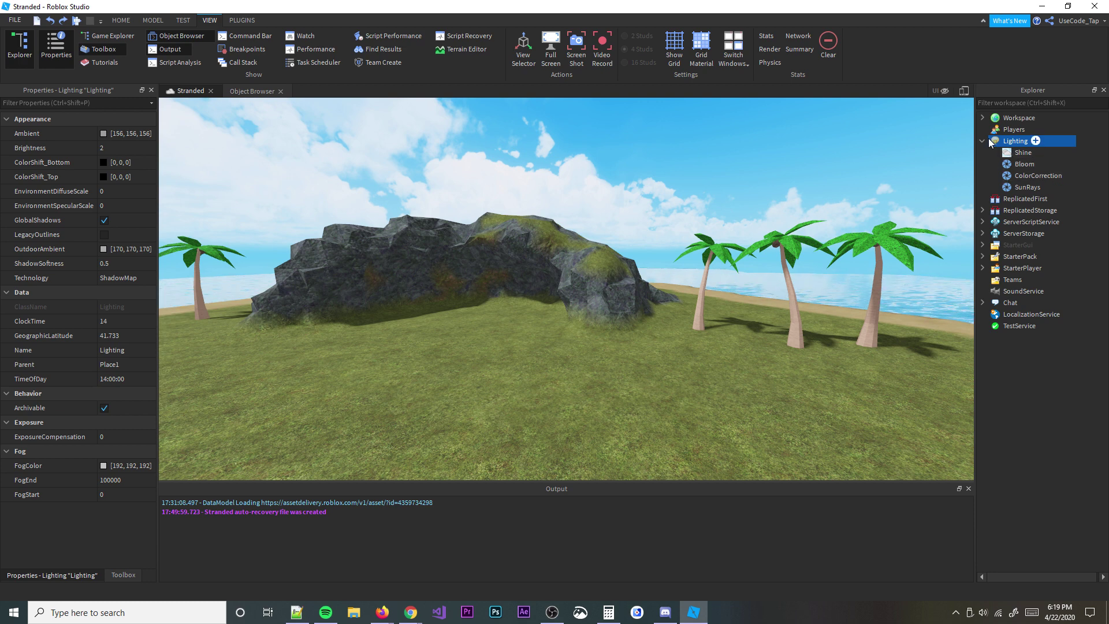
left_click(983, 142)
left_click(982, 142)
left_click(1016, 153)
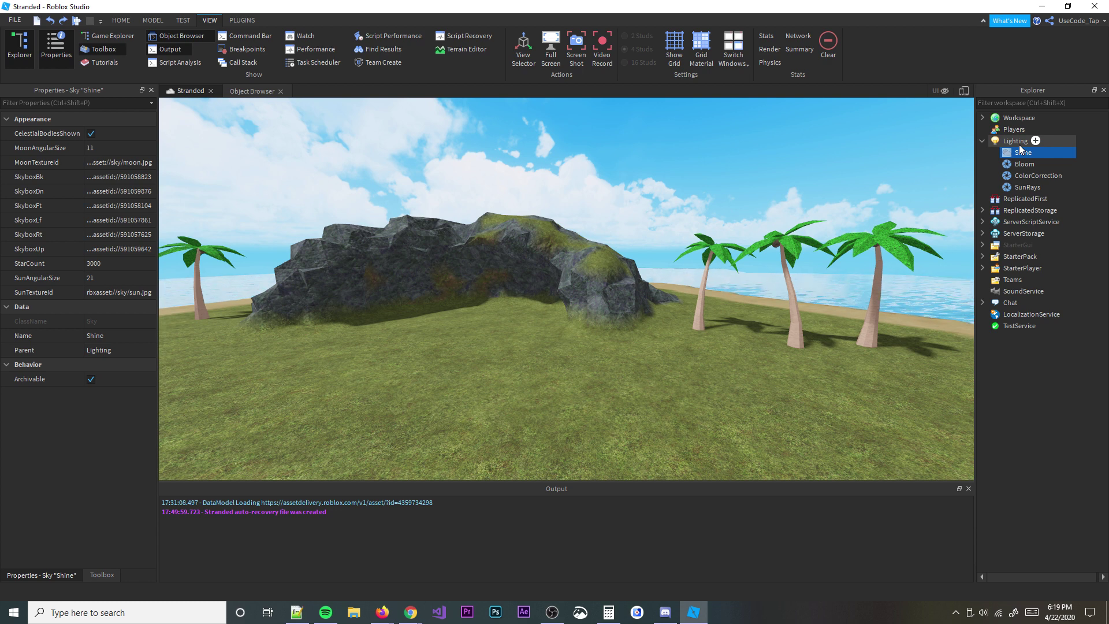
left_click(1012, 141)
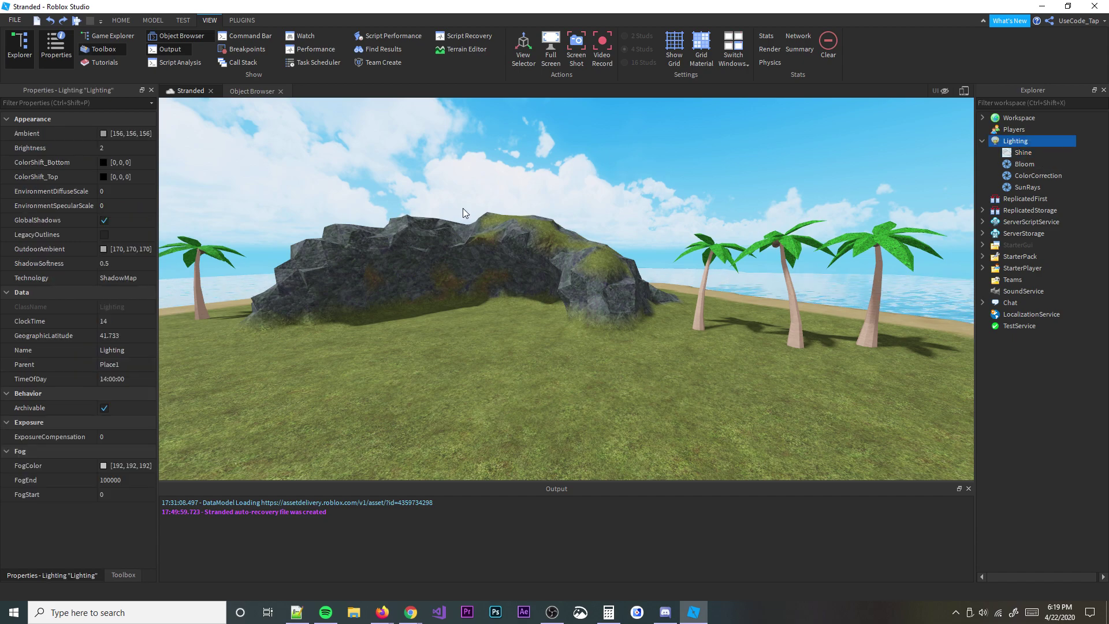
scroll(286, 252, "up", 8)
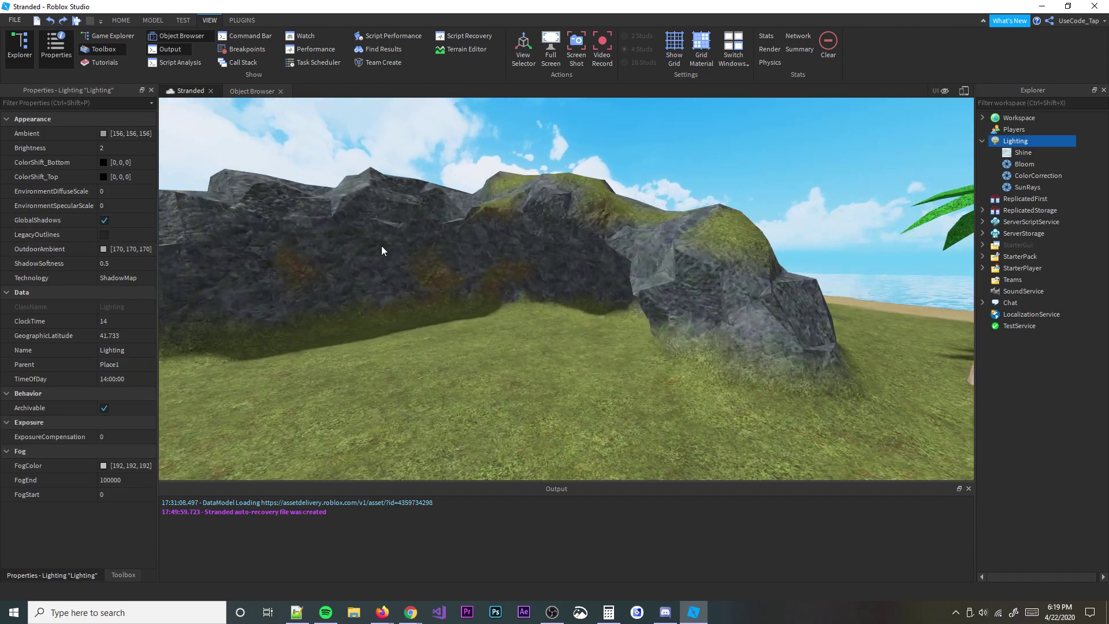
scroll(381, 245, "down", 8)
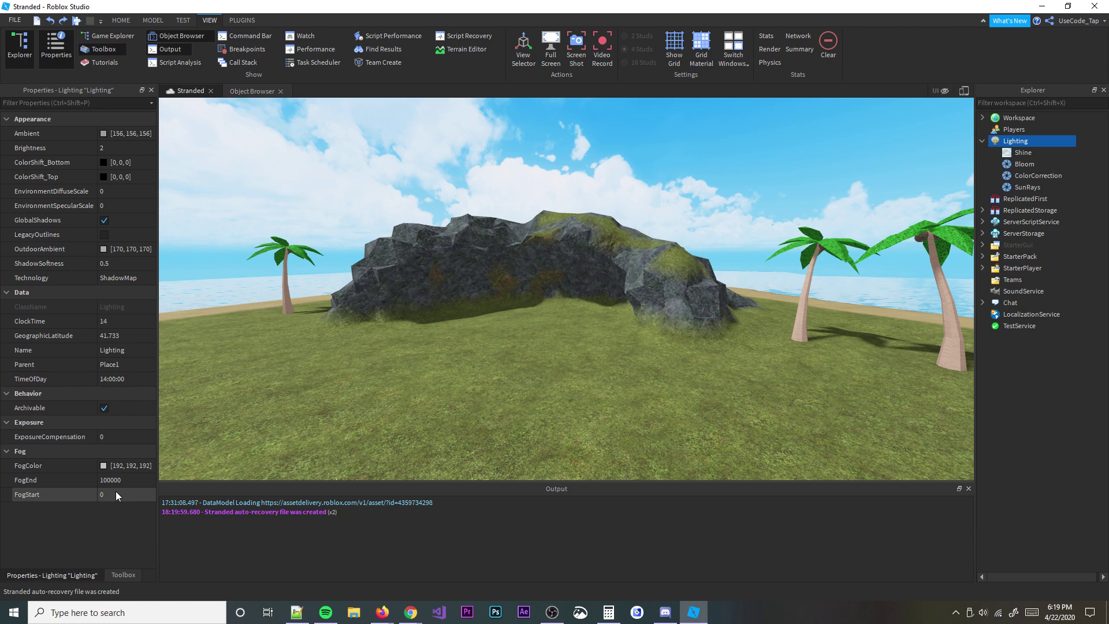
Set the Lighting ClockTime to 6.7 and look at the low sun over the island
left_click(118, 382)
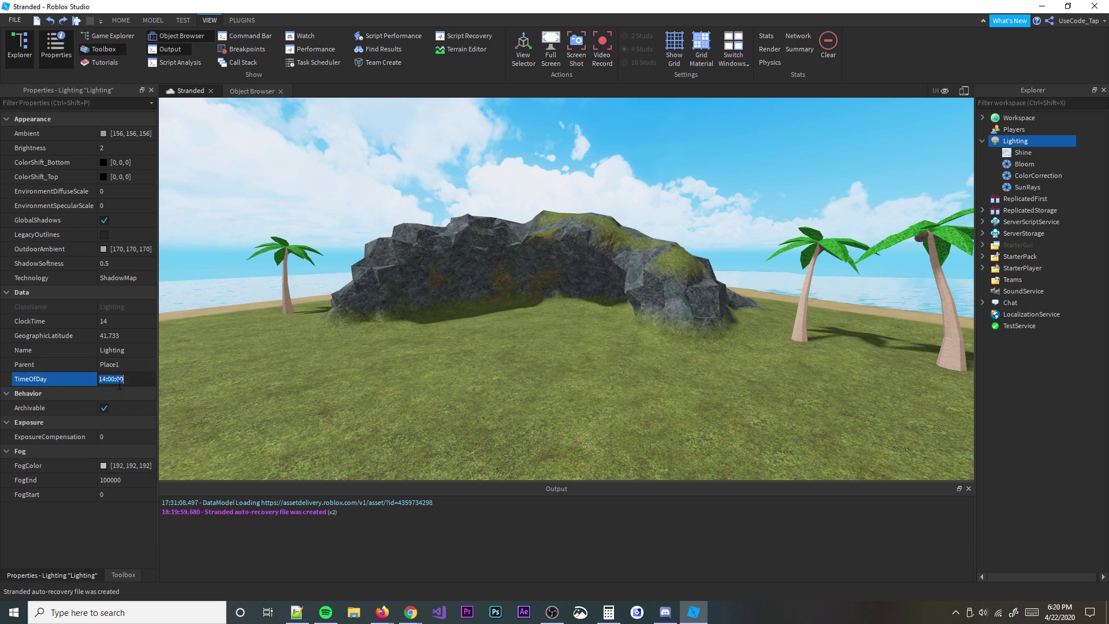
left_click(118, 321)
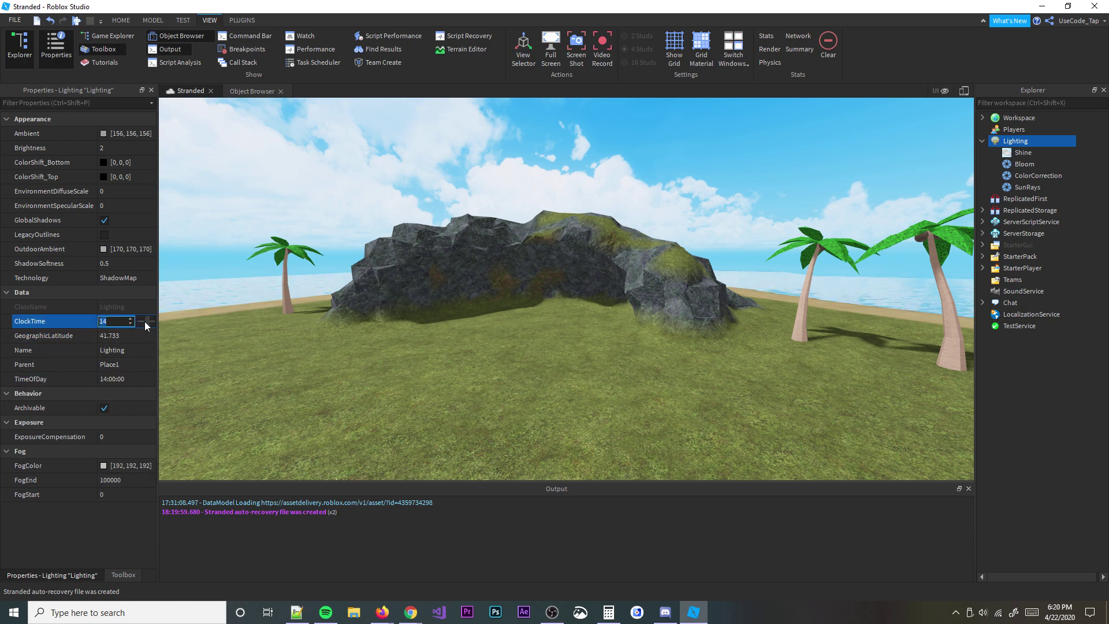
right_click_drag(393, 269, 196, 352)
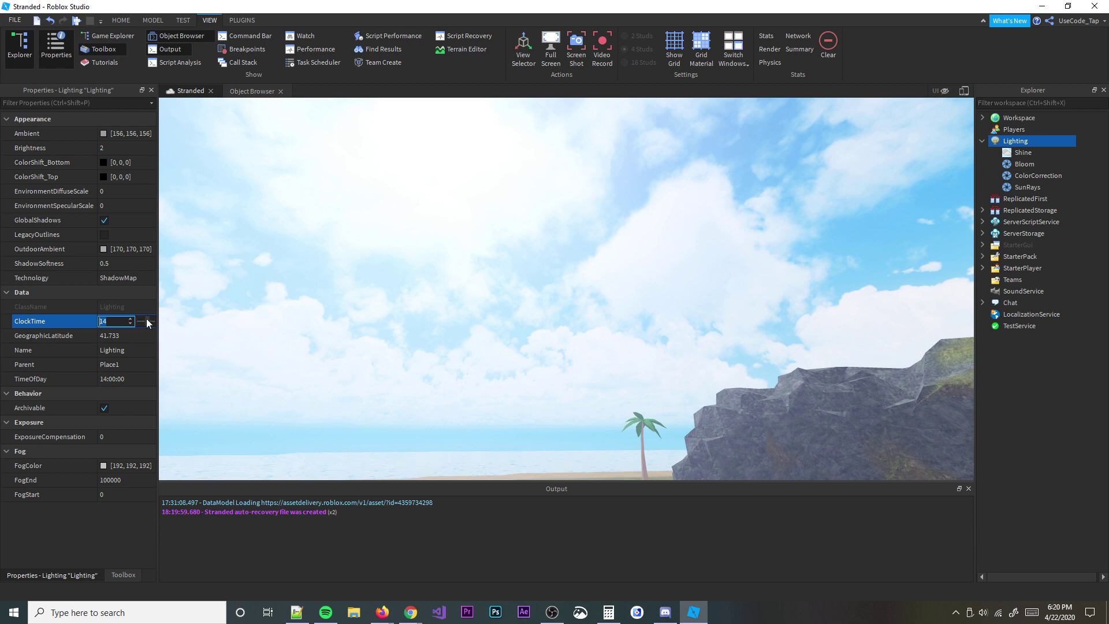
left_click_drag(147, 320, 142, 322)
right_click_drag(317, 311, 317, 310)
left_click(140, 322)
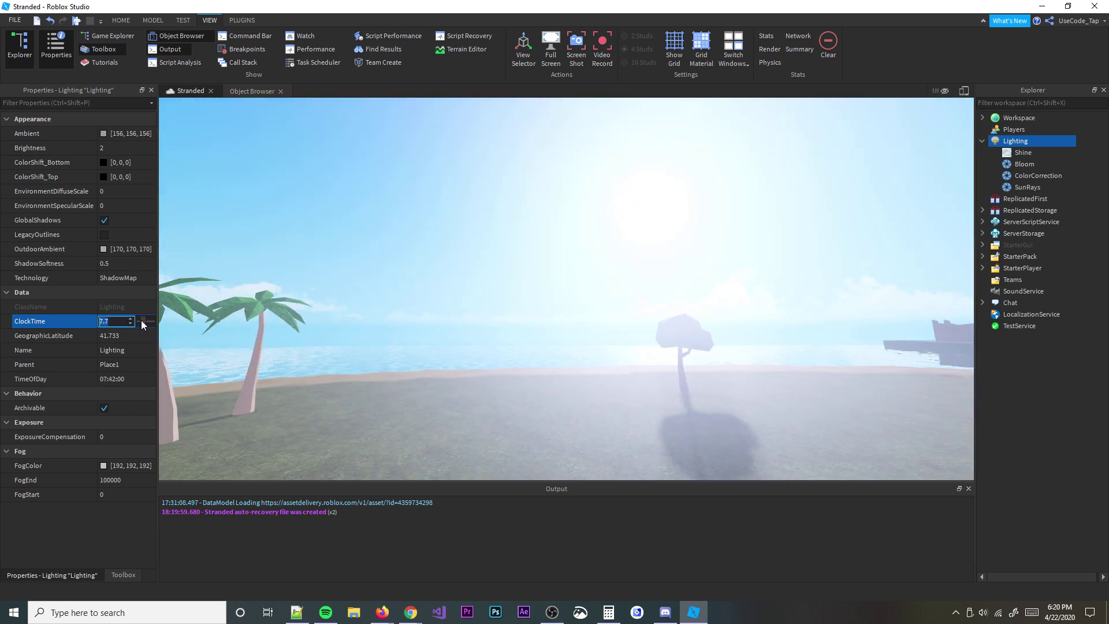
left_click_drag(141, 321, 140, 324)
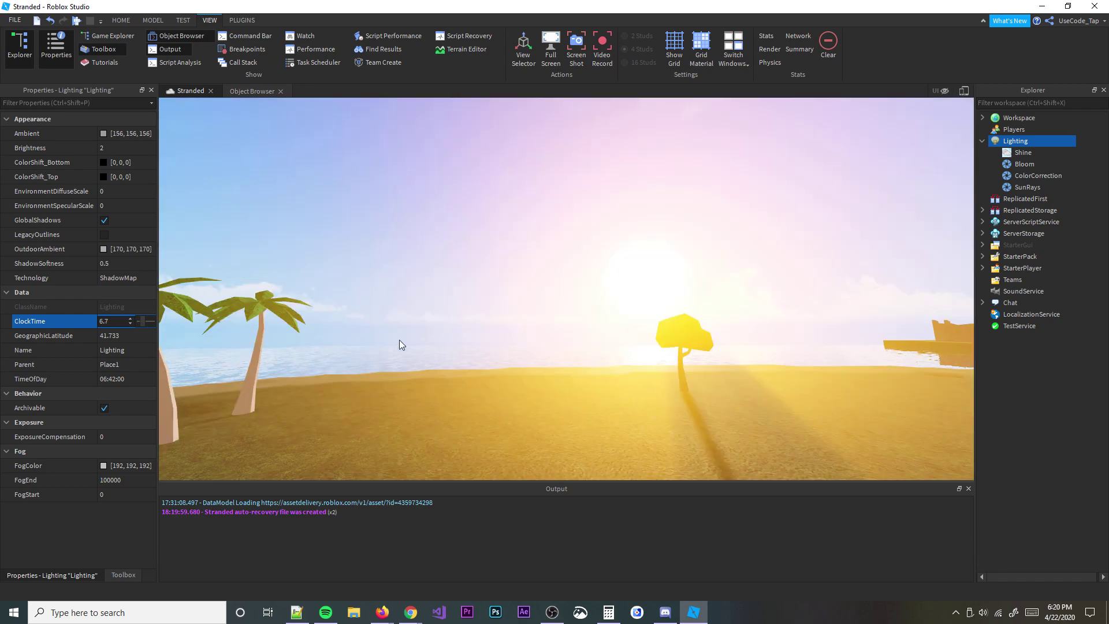
right_click_drag(399, 341, 400, 340)
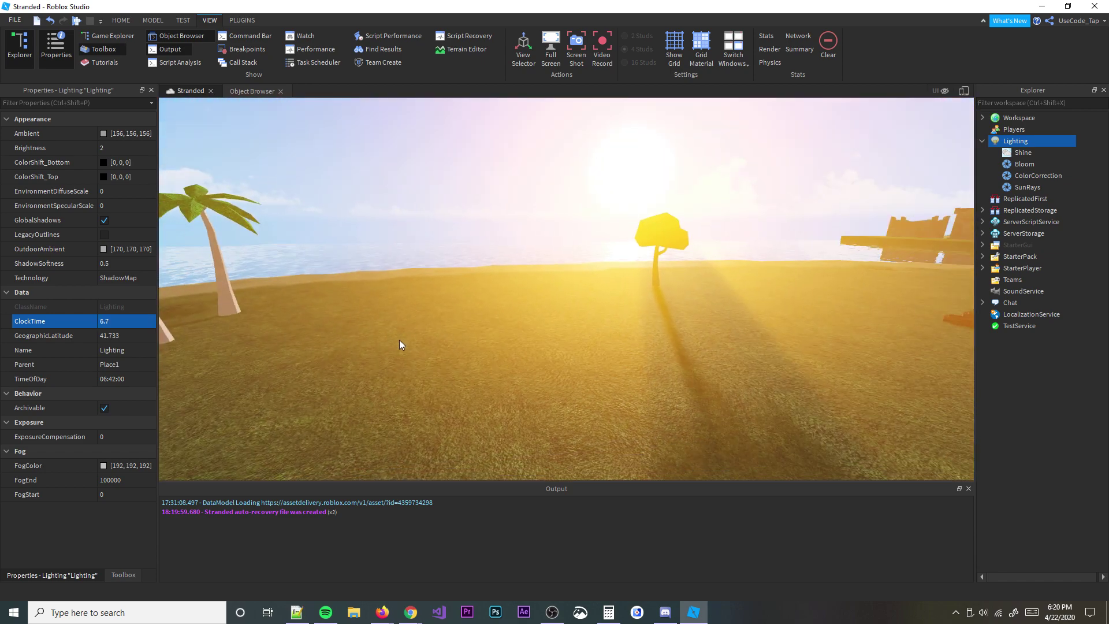
right_click_drag(683, 180, 328, 256)
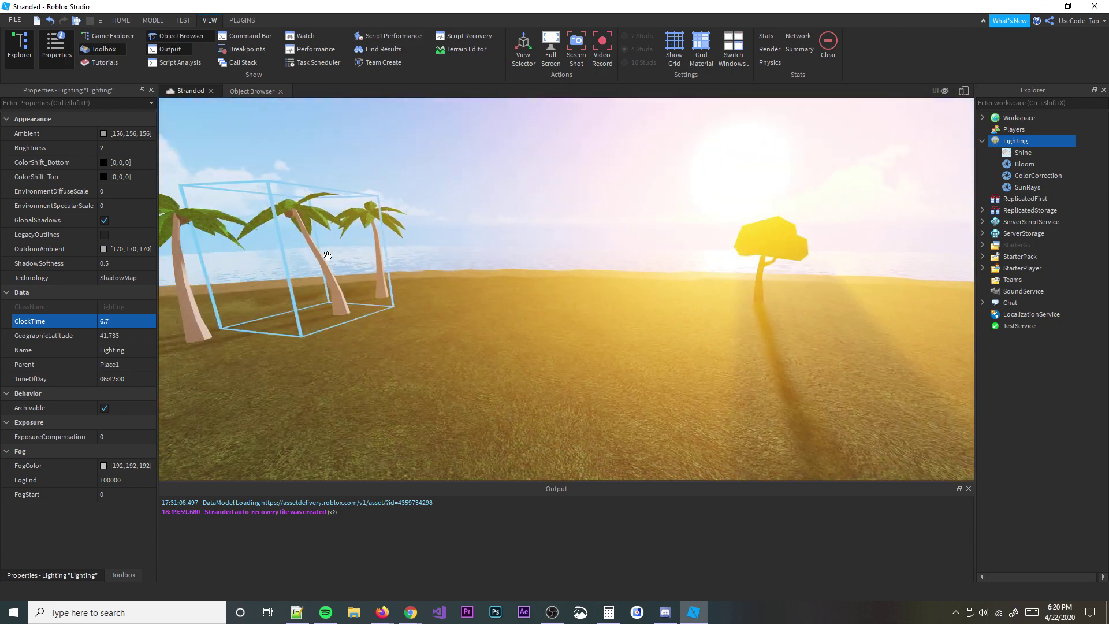
Set the Lighting ClockTime to 13.4 and turn the view toward the rock formation
left_click(130, 319)
left_click_drag(144, 321, 148, 319)
right_click_drag(332, 310, 329, 306)
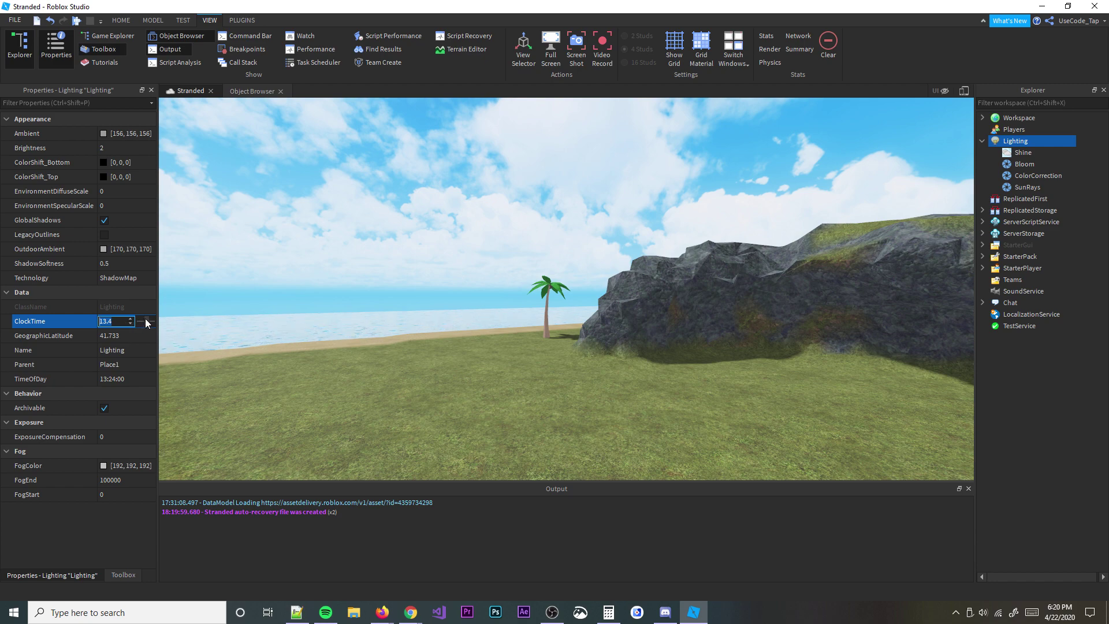
Set the Lighting ClockTime to 15.4 and look at the shading over the island
type("15.4")
key("Return")
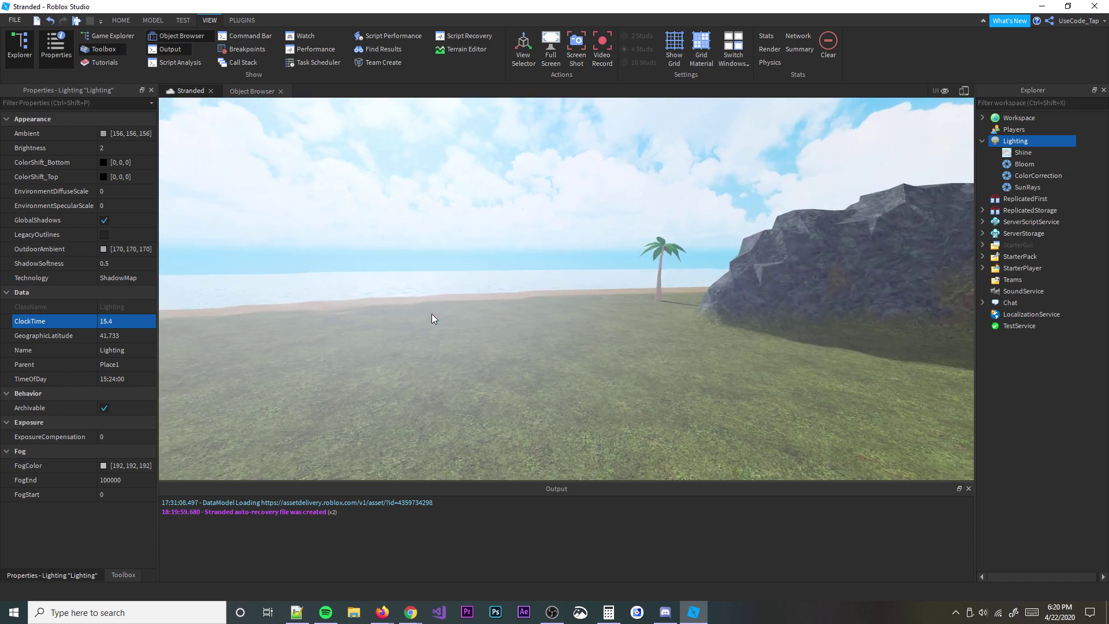
scroll(432, 314, "down", 4)
Set the Lighting ClockTime to 20.2 and look at the rocks and palm trees at night
left_click(141, 320)
left_click(140, 321)
left_click_drag(148, 320, 152, 318)
right_click_drag(231, 318, 584, 299)
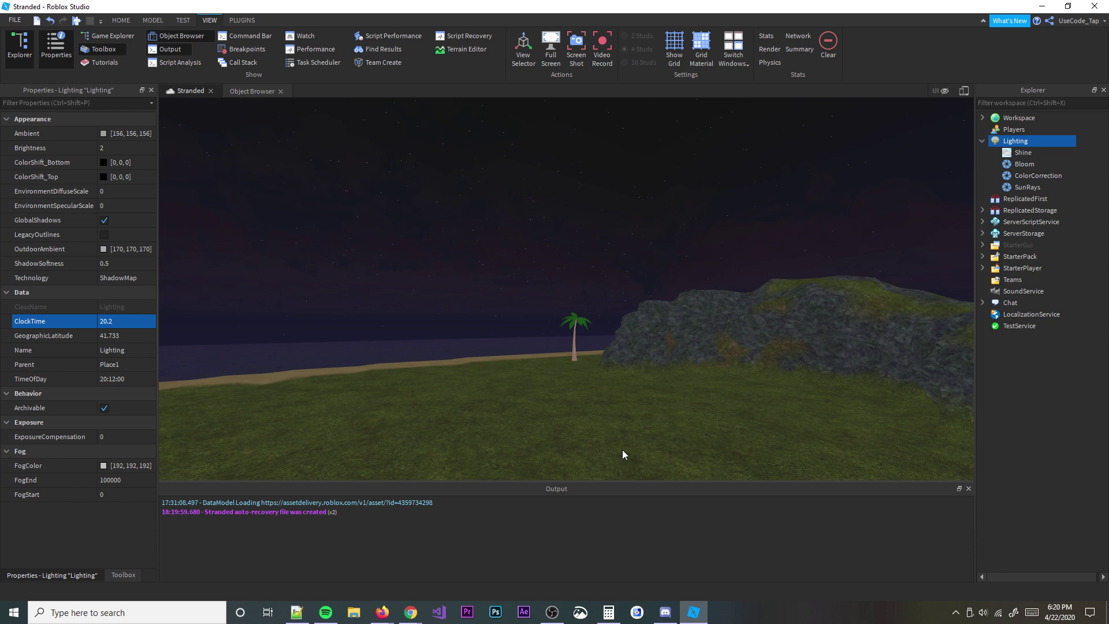
key("w")
right_click_drag(622, 450, 572, 437)
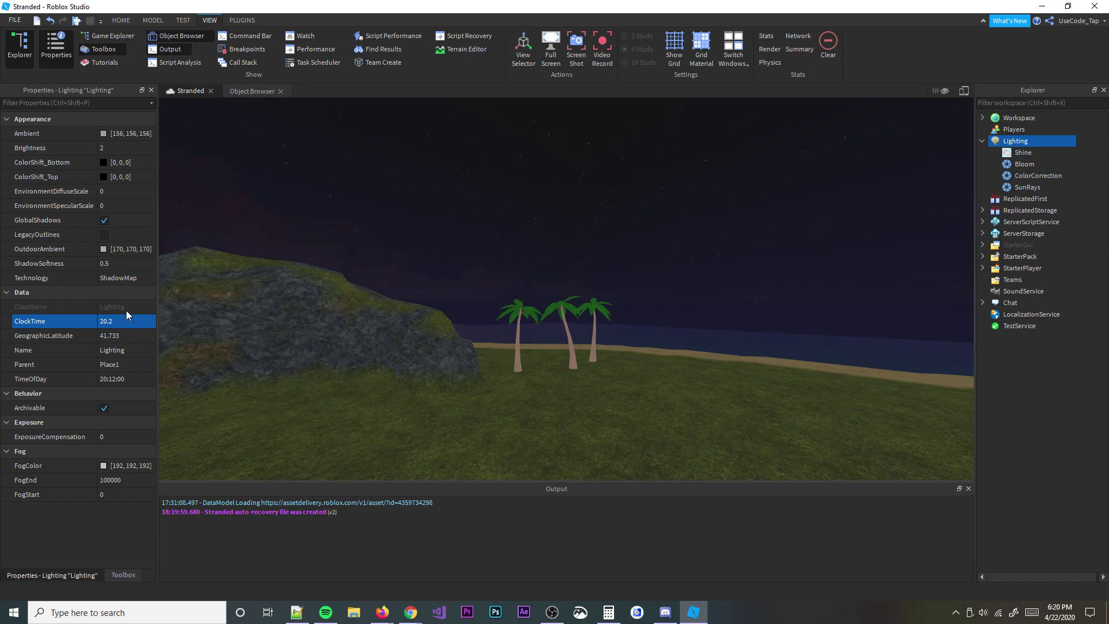
Set the Lighting ClockTime to 13.4 and look at the rocks and palm trees in daylight
left_click(145, 323)
type("13.4")
key("Return")
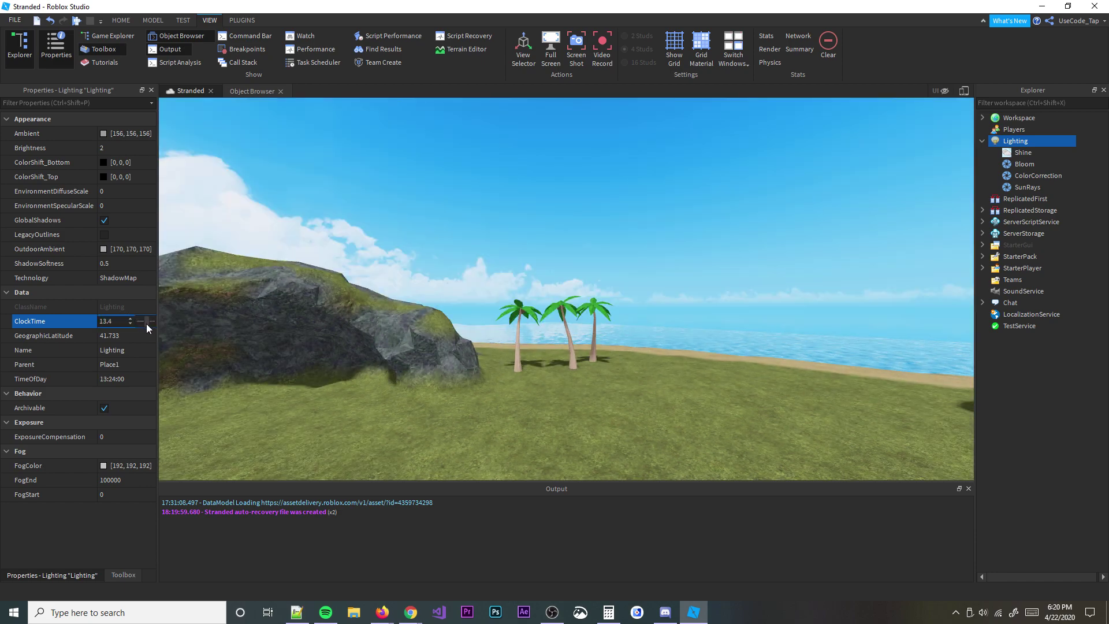
right_click_drag(416, 300, 416, 300)
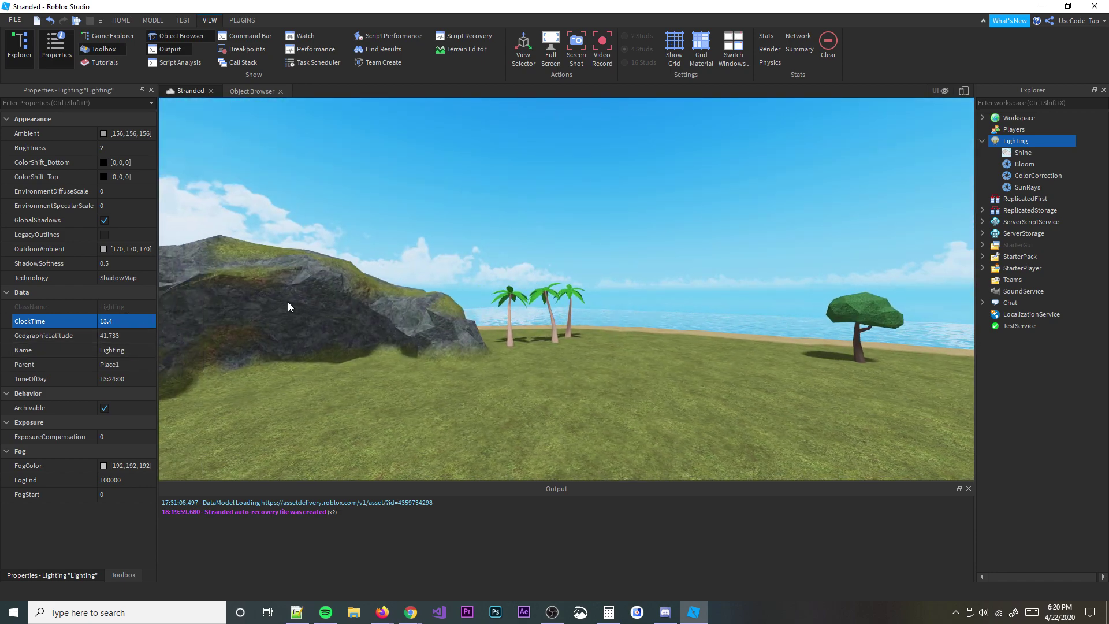
right_click_drag(283, 302, 280, 303)
Try a Lighting GeographicLatitude of 259, look at the shadows around the rock formation, and undo the change
left_click(133, 334)
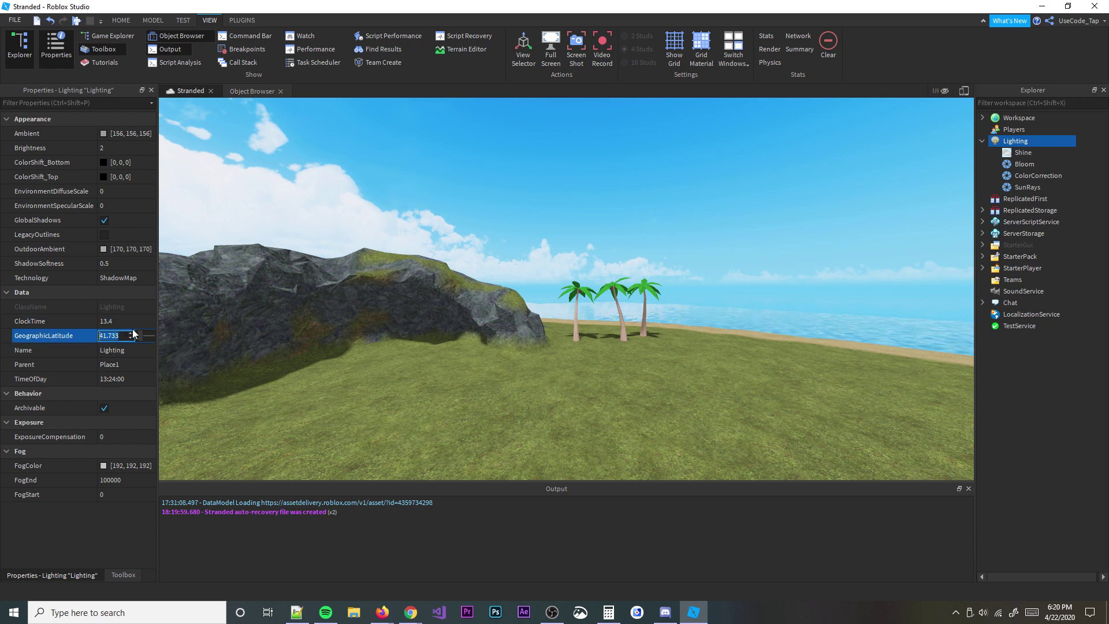
left_click_drag(140, 335, 150, 352)
right_click_drag(327, 331, 327, 336)
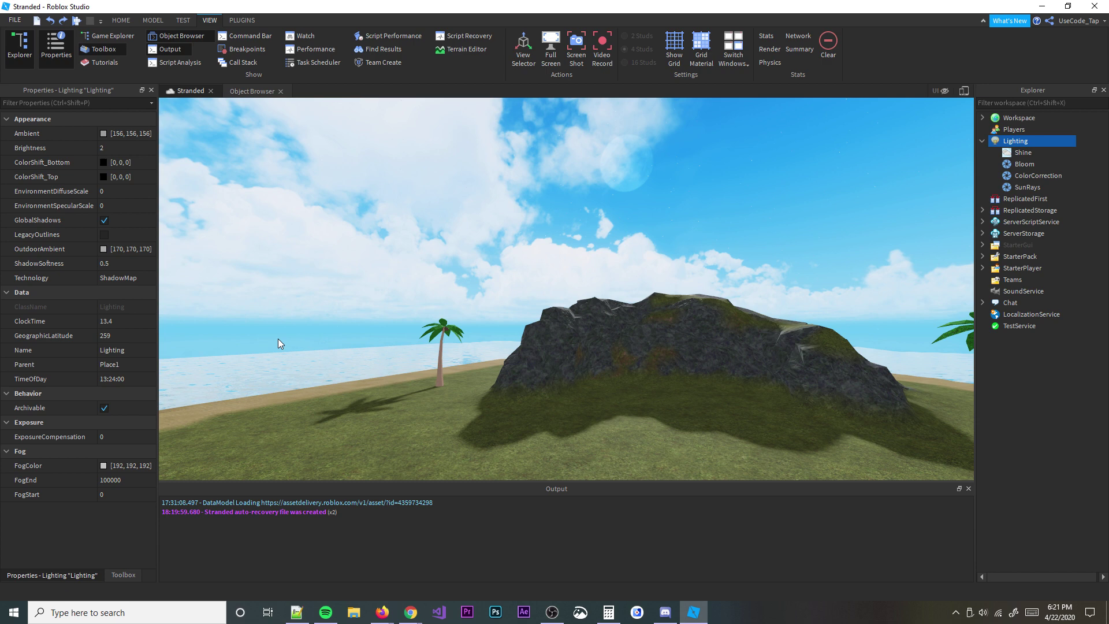
key("ctrl+z")
Face the rock formation, set the Lighting Brightness to 10 and look at its effect on the rocks and grass
left_click(532, 315)
right_click_drag(532, 314, 532, 314)
key("w")
key("w")
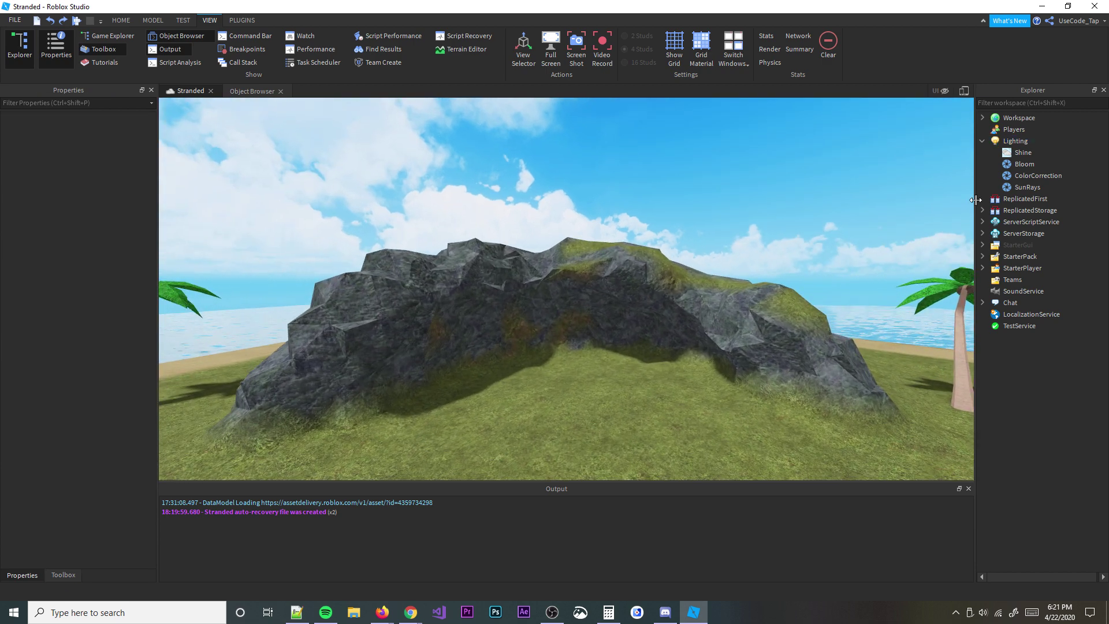
left_click(1014, 131)
left_click(1015, 152)
left_click(1013, 142)
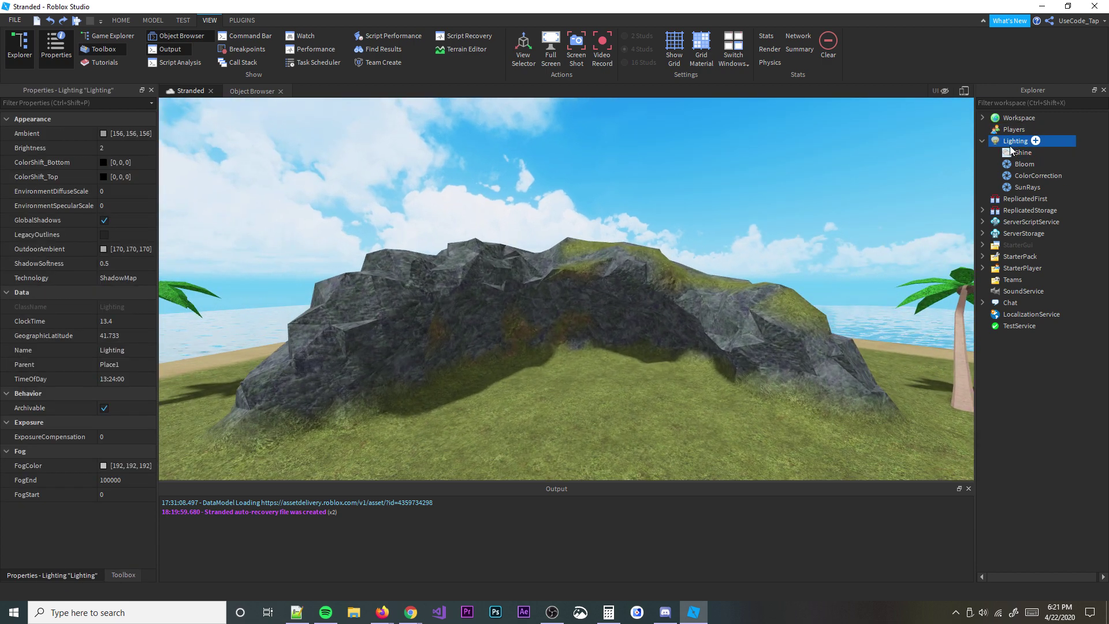
left_click(142, 149)
type("10")
key("Return")
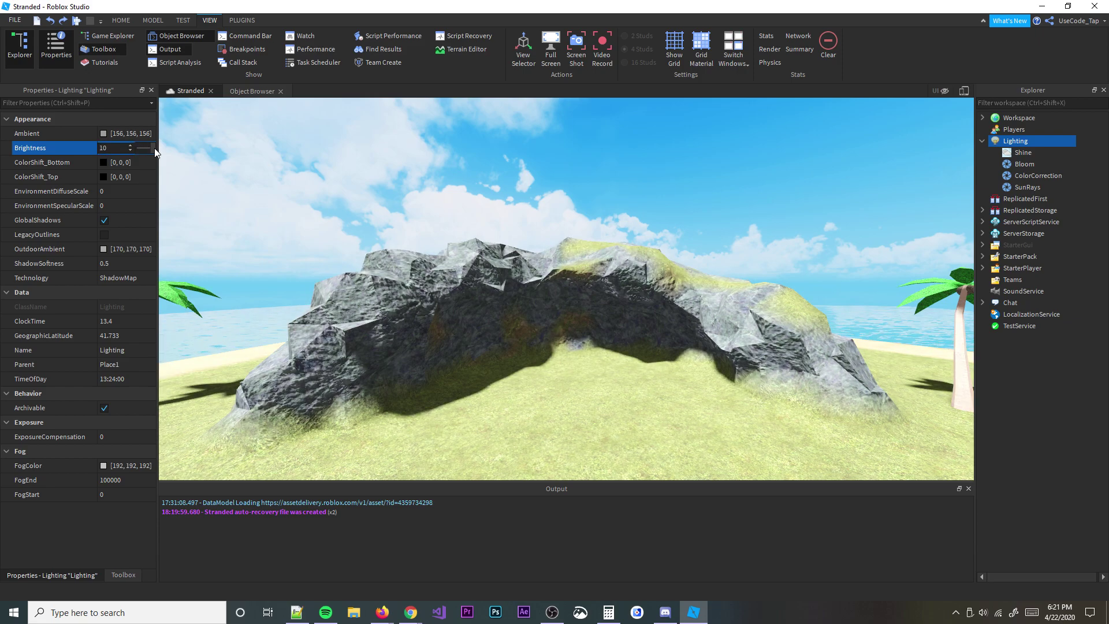
right_click_drag(404, 185, 405, 183)
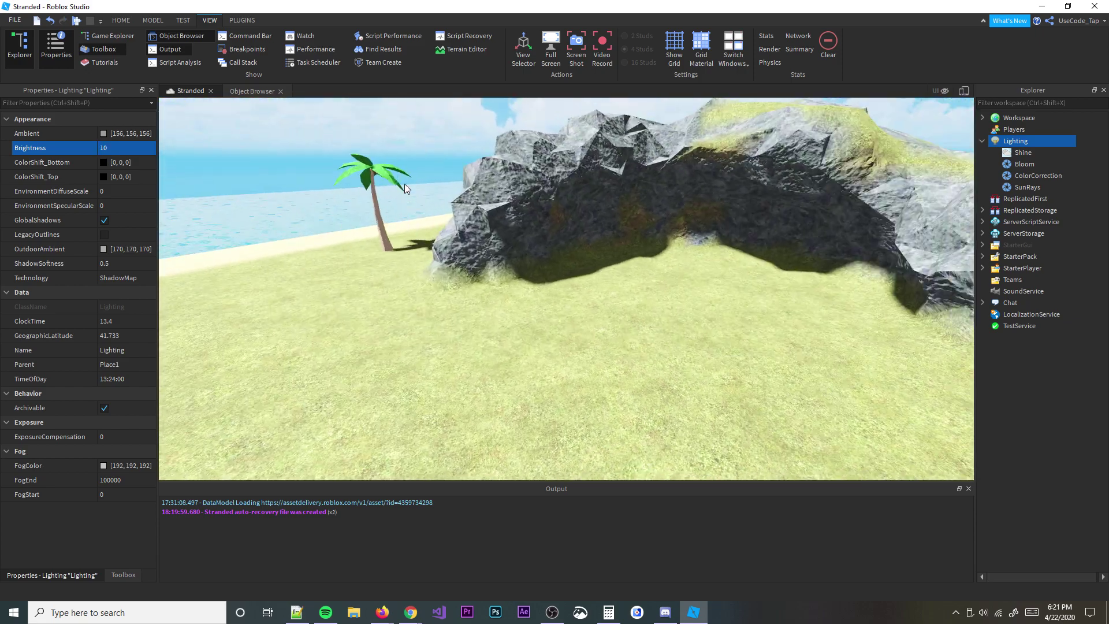
Set the Lighting Brightness to 2, and open the OutdoorAmbient color selection and cancel it
left_click(154, 149)
left_click_drag(153, 149, 144, 151)
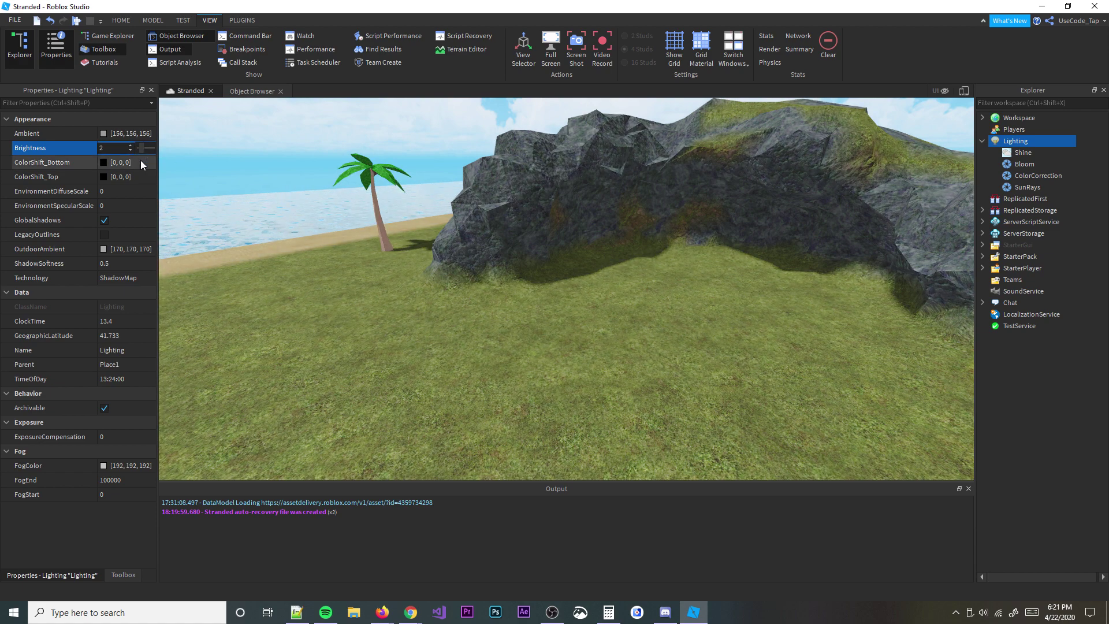
left_click(119, 251)
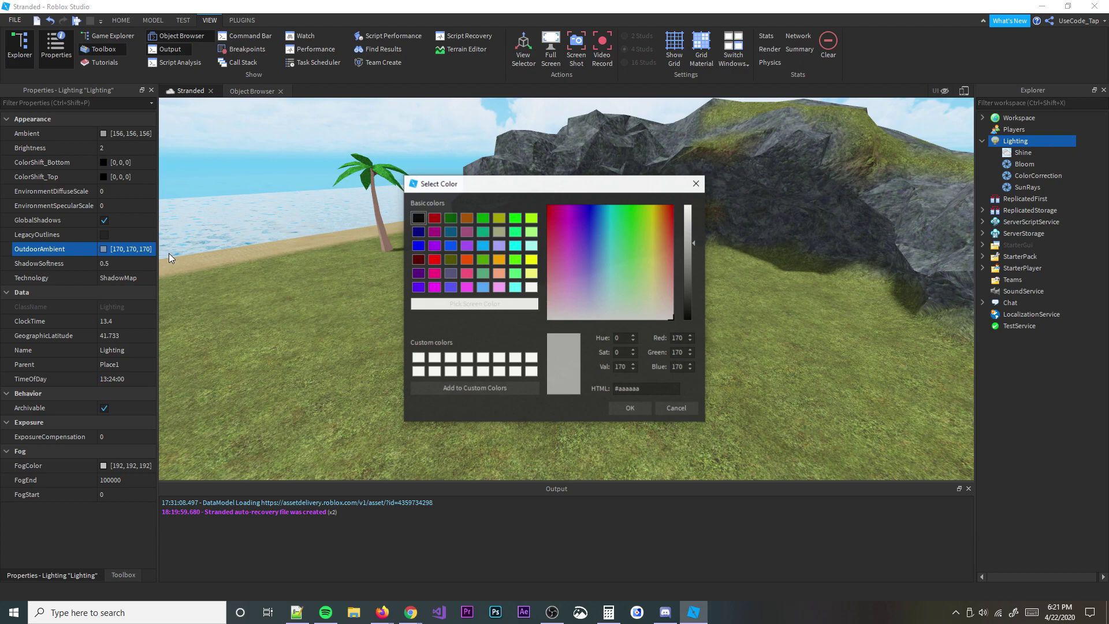
left_click(677, 409)
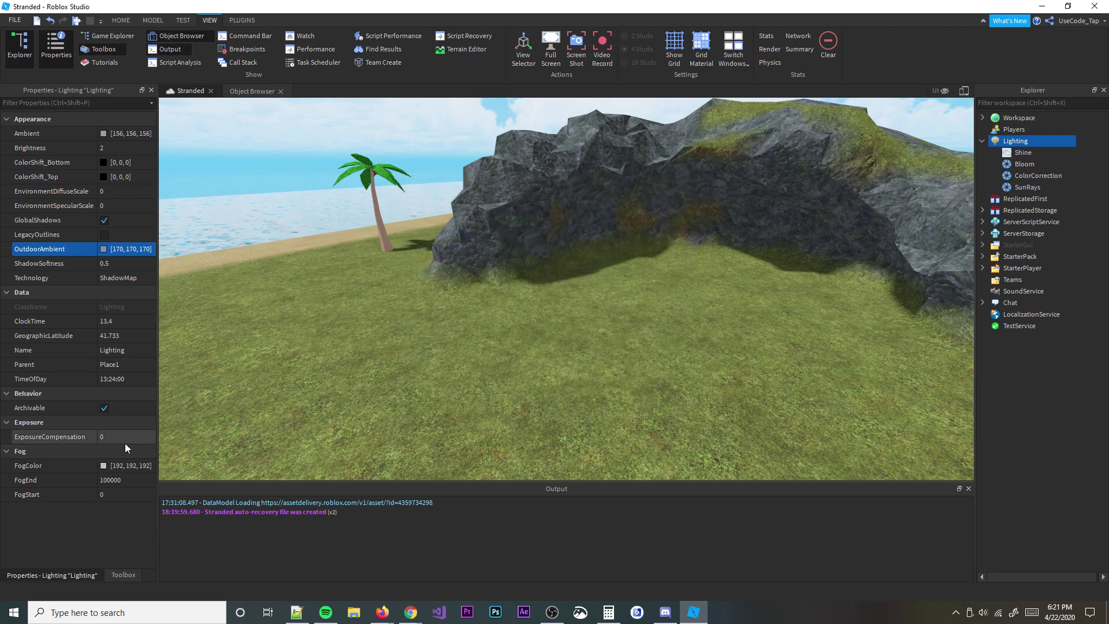
Try higher and lower ExposureCompensation values on Lighting, and undo the exposure changes
left_click(148, 437)
left_click_drag(147, 435, 159, 432)
right_click_drag(261, 396, 260, 395)
left_click(144, 437)
left_click_drag(151, 435, 141, 438)
key("ctrl+z")
key("ctrl+z")
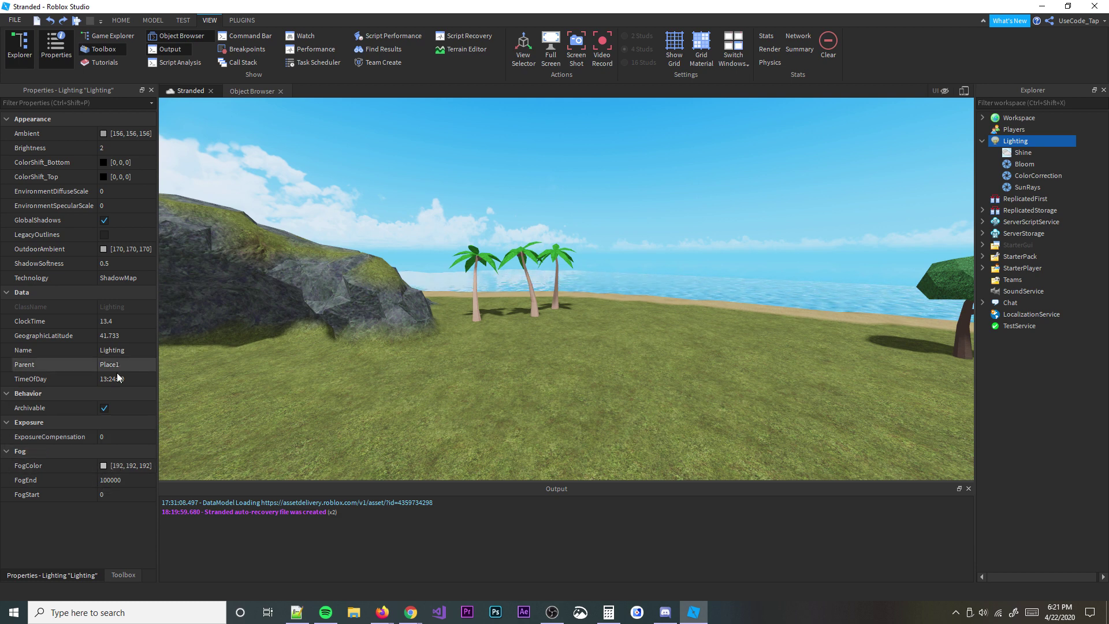
Enable LegacyOutlines on Lighting, look over the scene, and disable the option again
left_click(111, 240)
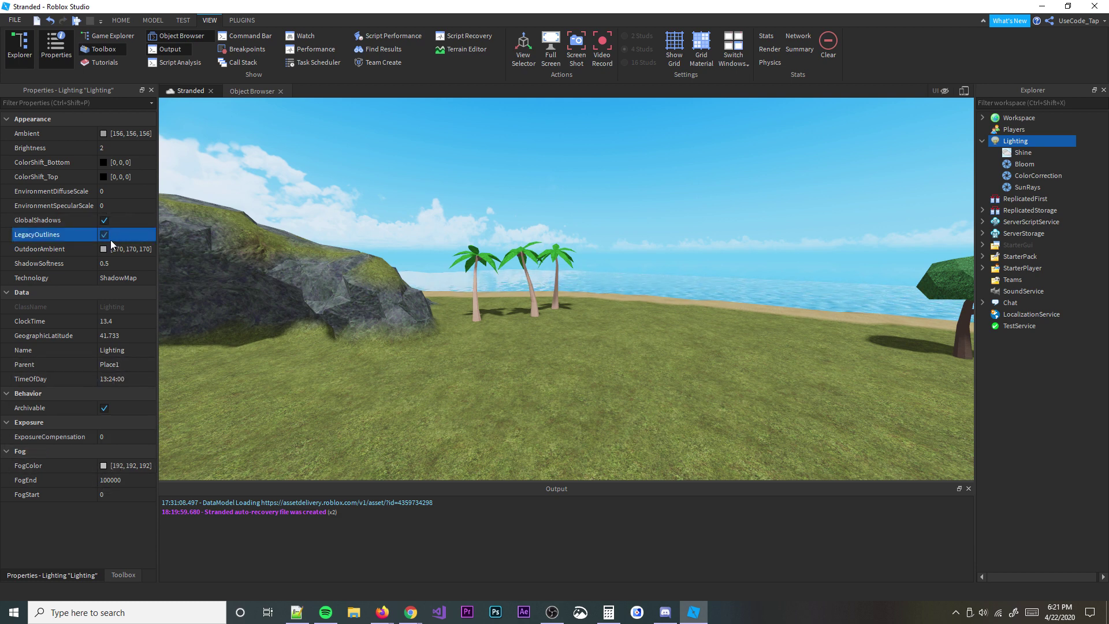
right_click_drag(299, 232, 176, 230)
left_click(127, 219)
Disable GlobalShadows on Lighting and examine the rocks and palm trees without shadows
left_click(128, 219)
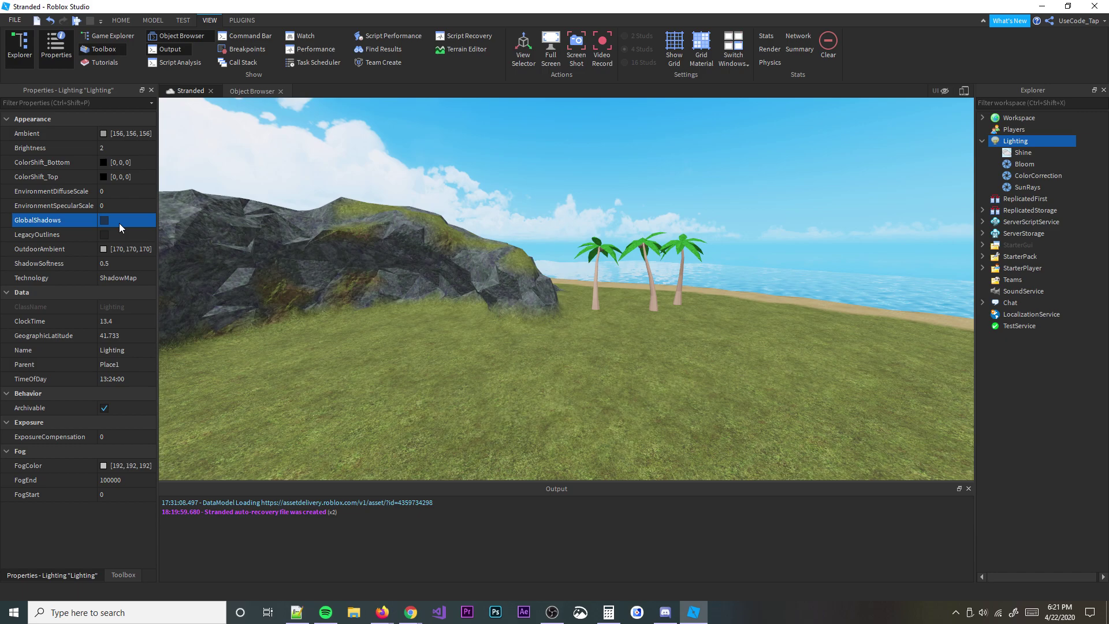
right_click_drag(514, 268, 370, 249)
right_click_drag(304, 234, 304, 235)
key("w")
key("s")
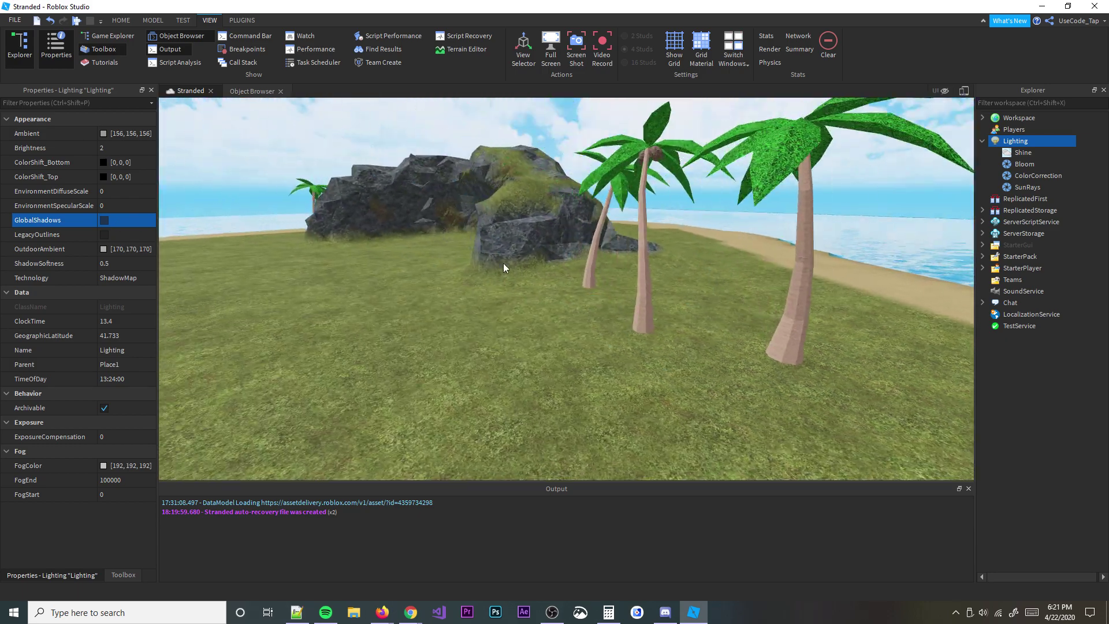
Enable GlobalShadows on Lighting and look at the shadows around the rocks and palm trees
left_click(144, 222)
right_click_drag(336, 234, 347, 229)
key("w")
Set the Lighting Technology to Compatibility and look around the rocks and palm trees
left_click(119, 278)
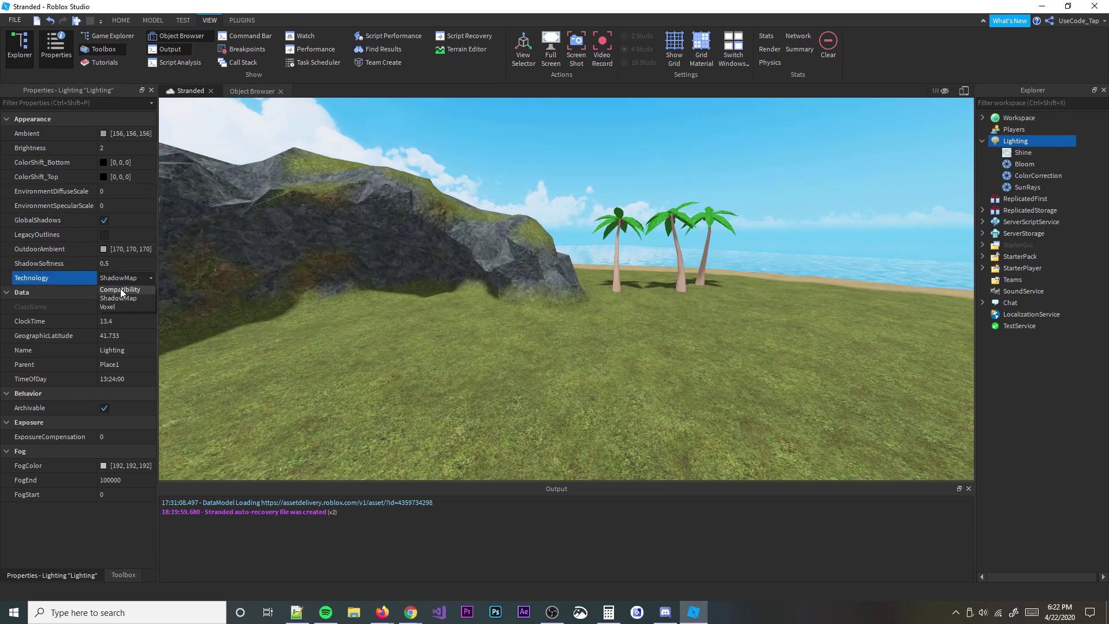
left_click(120, 290)
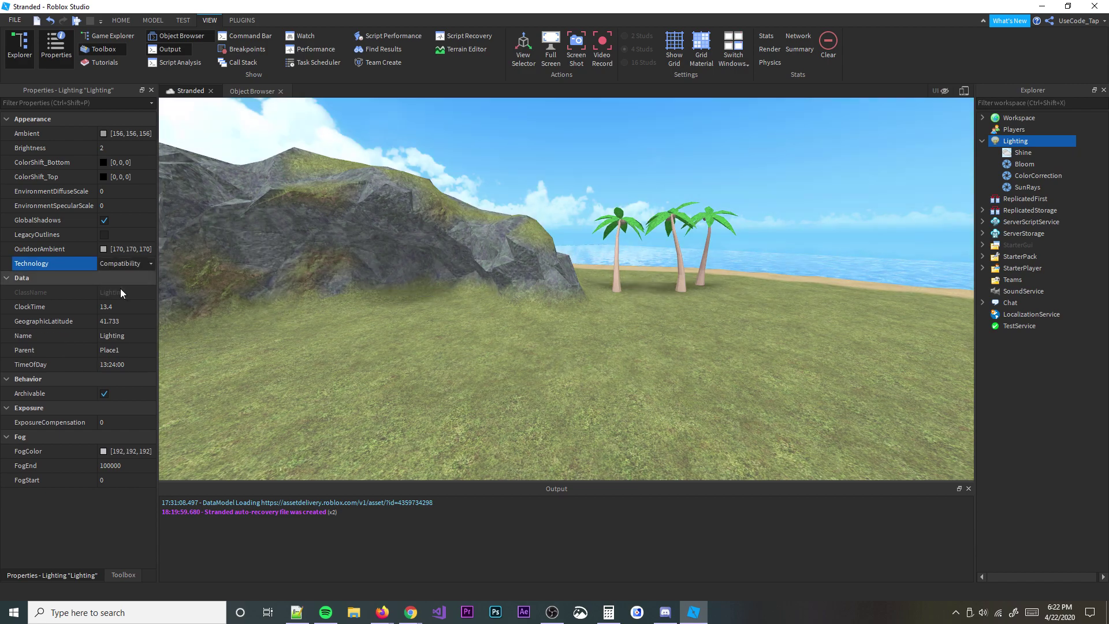
right_click_drag(479, 302, 478, 301)
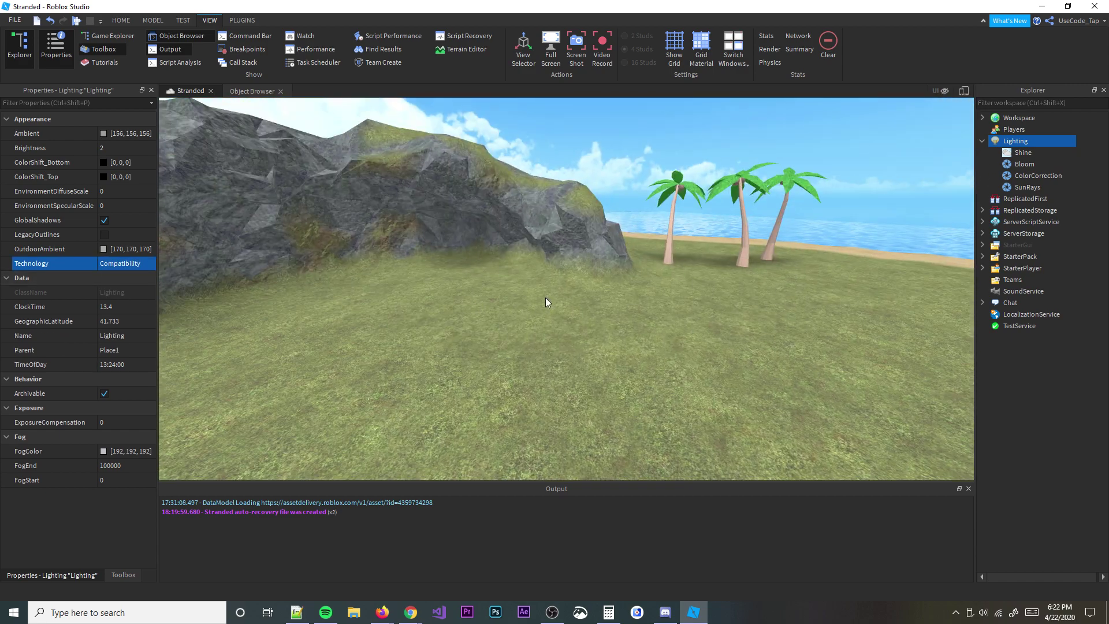
right_click_drag(391, 260, 390, 260)
Set the Lighting Technology to ShadowMap and look at the shadows around the rocks and palm trees
left_click(138, 269)
left_click(137, 269)
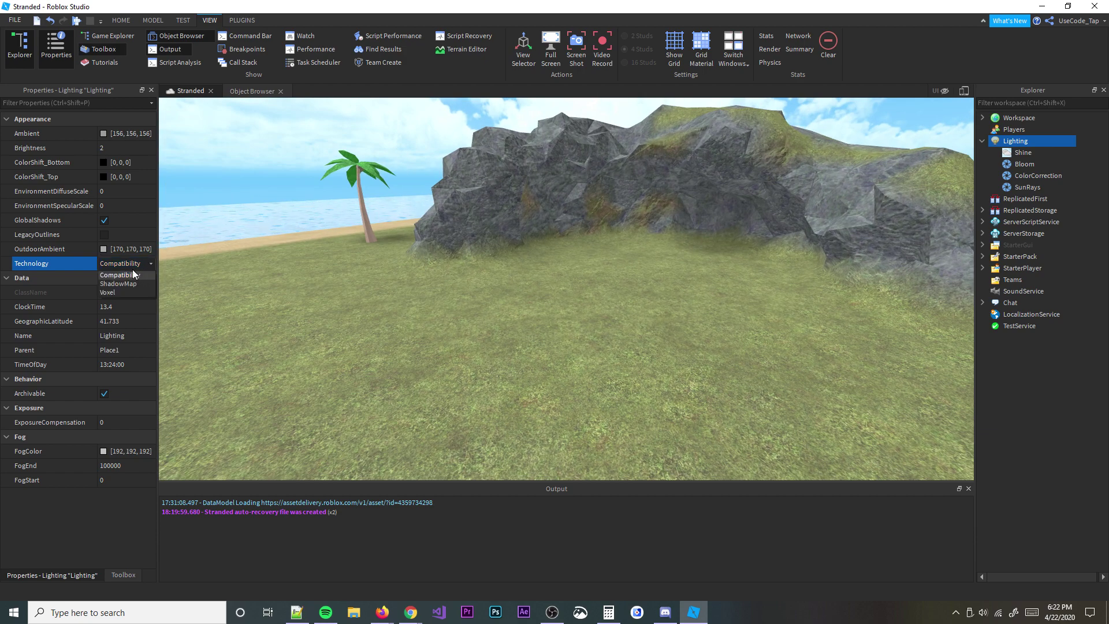
left_click(111, 283)
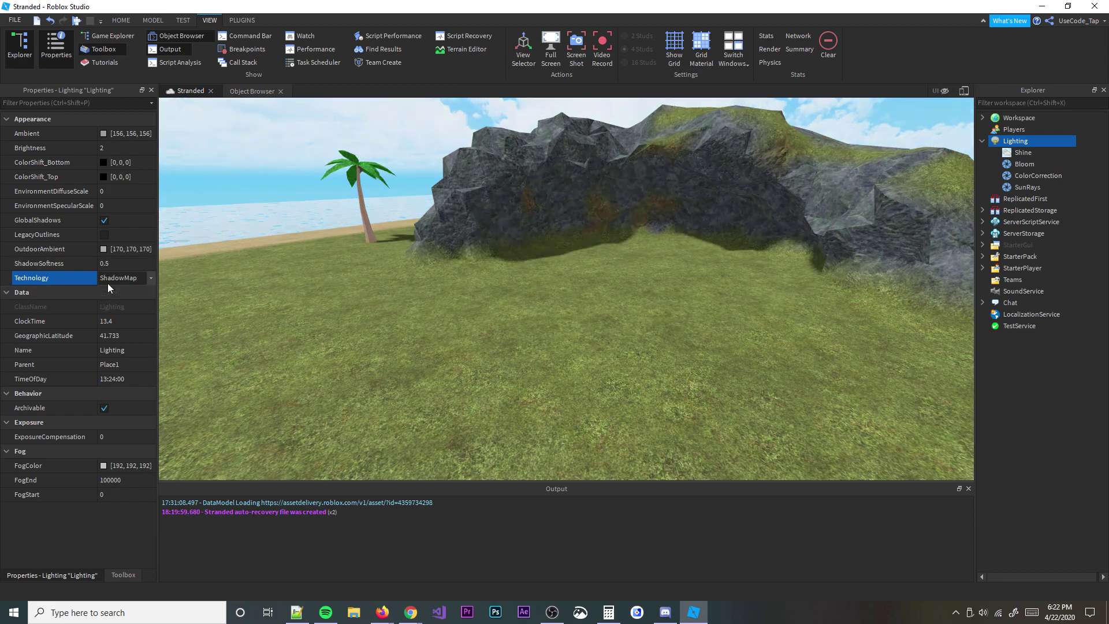
right_click_drag(295, 272, 295, 272)
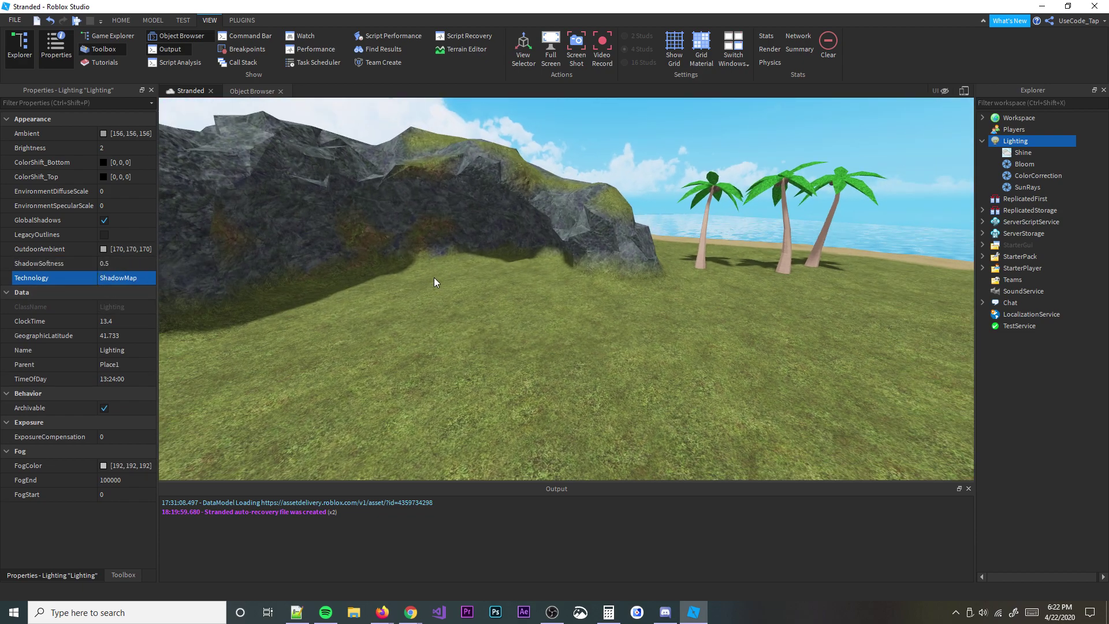
right_click_drag(422, 271, 422, 272)
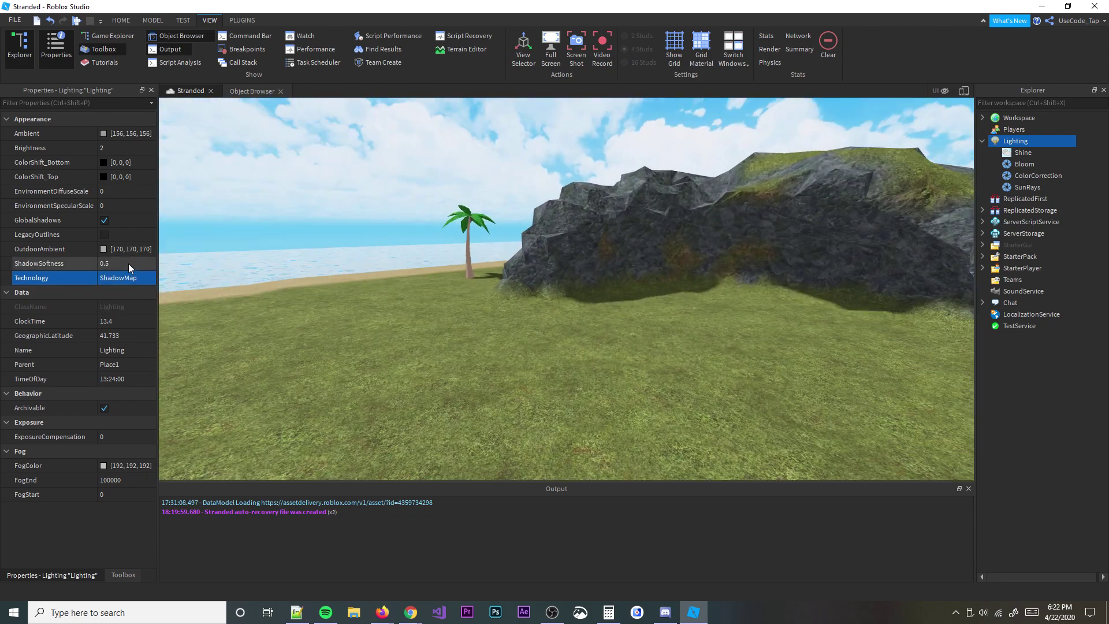
Set the Lighting ShadowSoftness to 0.8 and look at the shadows near the rocks and palm trees
left_click(128, 263)
mouse_move(145, 265)
left_mouse_down()
mouse_move(136, 273)
mouse_move(151, 275)
left_mouse_up()
right_click_drag(378, 273, 377, 273)
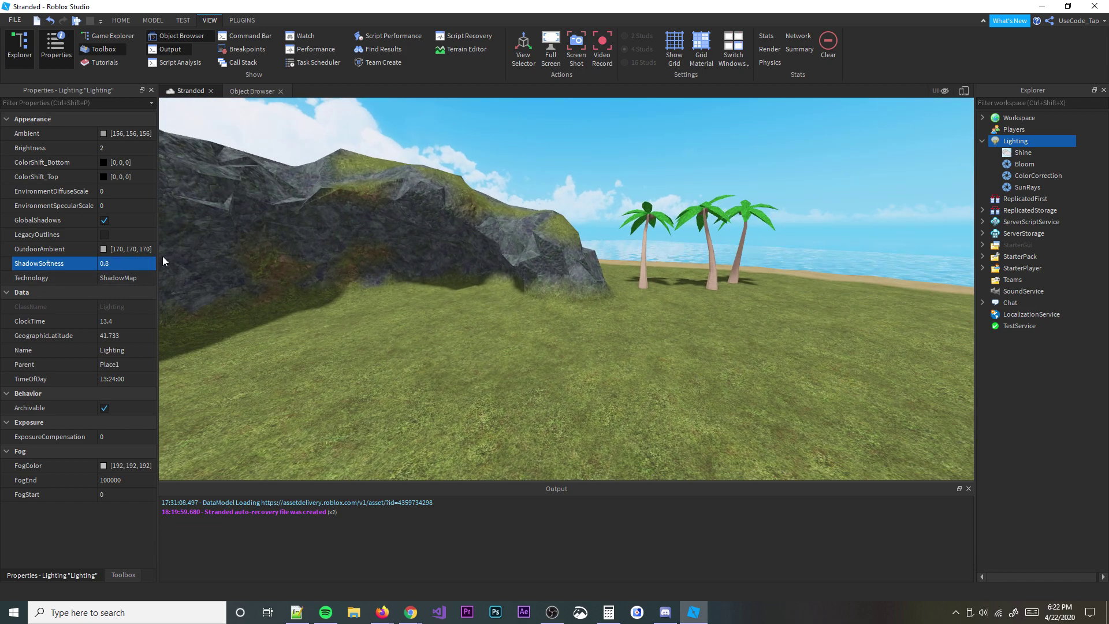
Set the Lighting ShadowSoftness to 0 and inspect the palm tree shadows on the grass up close
left_click(138, 265)
left_click_drag(152, 265, 116, 266)
scroll(503, 259, "up", 5)
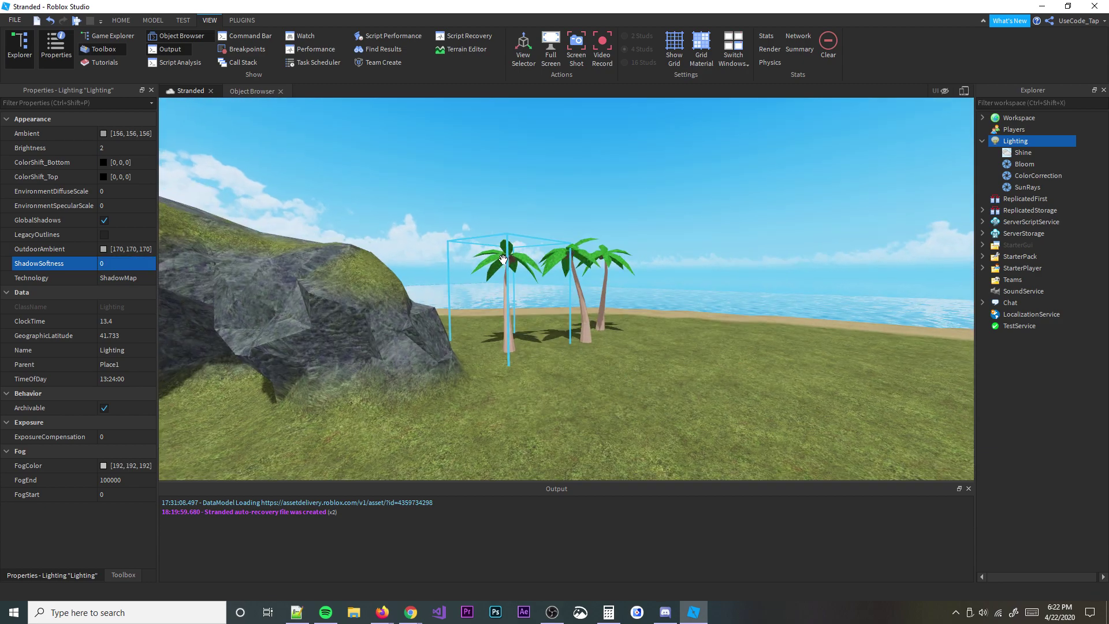
scroll(503, 259, "up", 4)
right_click_drag(503, 258, 504, 260)
Set the Lighting ShadowSoftness to 0.4 and look back at the rock formation
left_click(123, 267)
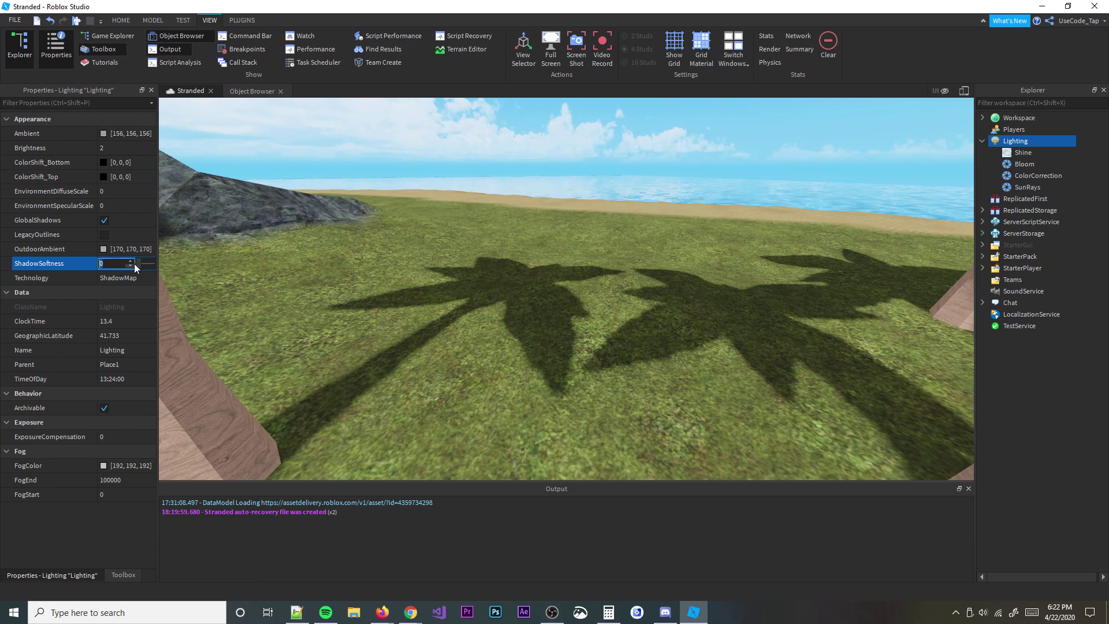
mouse_move(136, 264)
left_mouse_down()
mouse_move(216, 272)
mouse_move(147, 269)
left_mouse_up()
scroll(384, 265, "down", 2)
right_click_drag(383, 266, 383, 266)
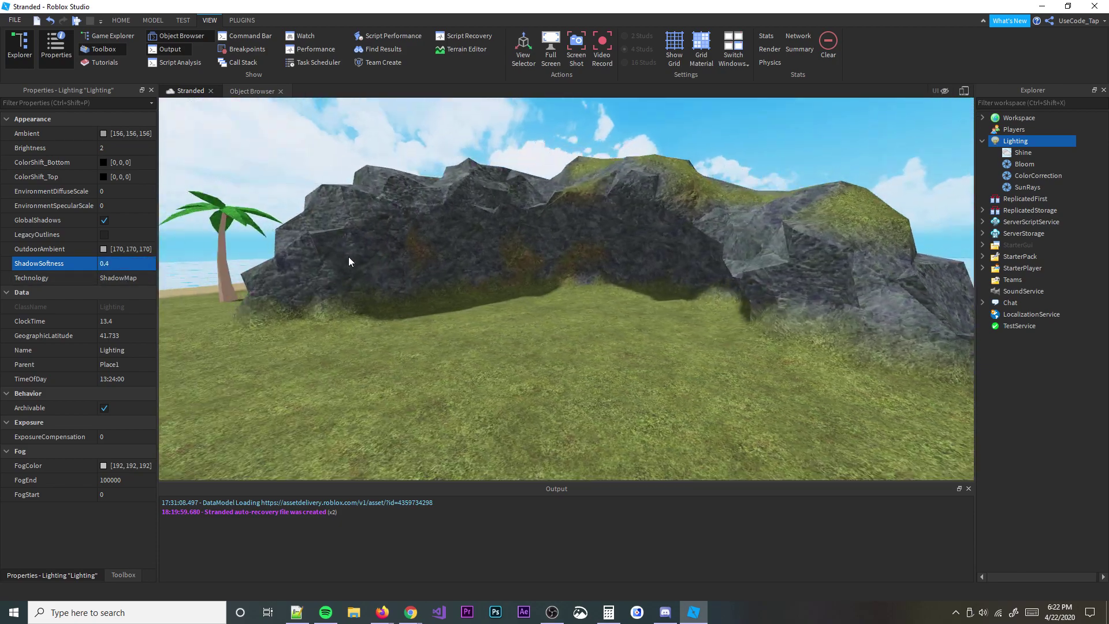
Preview different Ambient colors for Lighting, including magenta, and cancel the color change
scroll(348, 256, "down", 3)
left_click(103, 134)
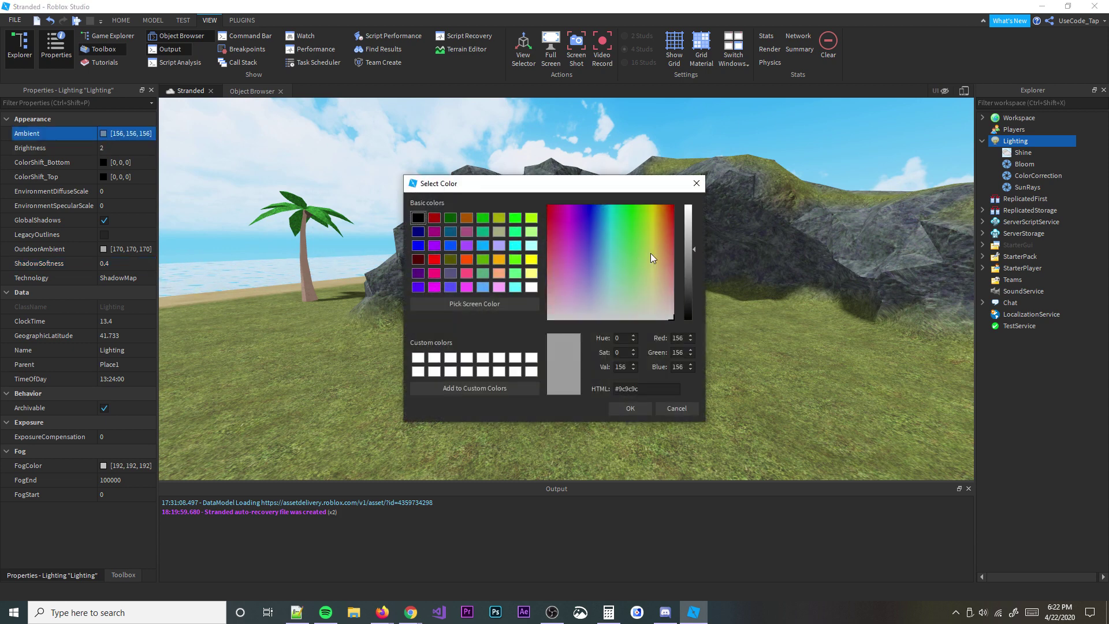
left_click(642, 258)
left_click_drag(642, 257, 674, 225)
left_click_drag(656, 186, 394, 182)
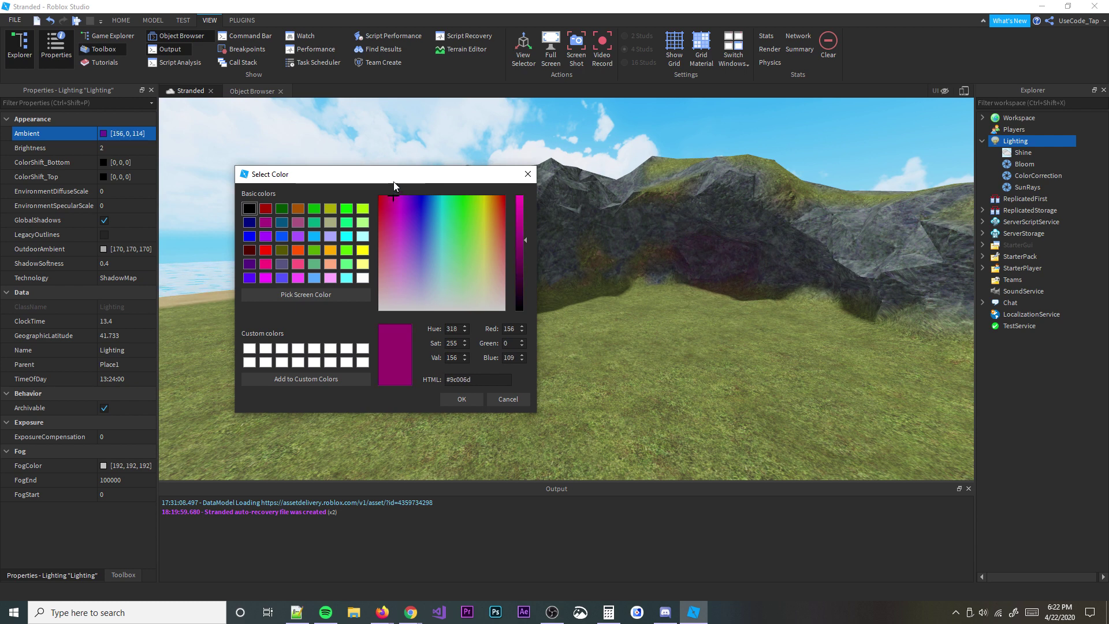
left_click(501, 402)
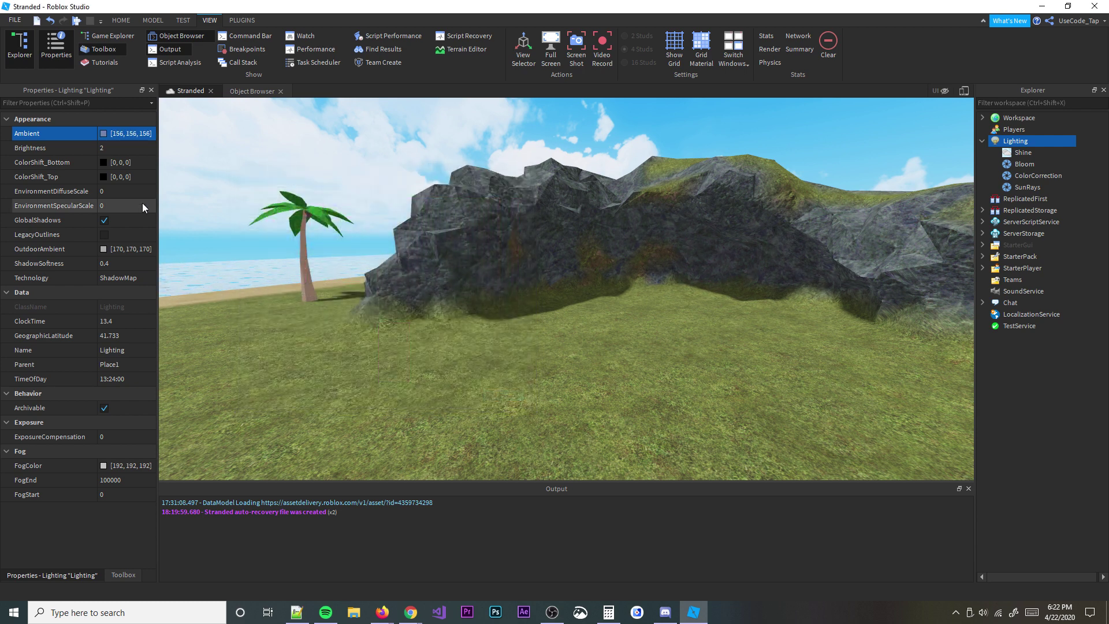
Select the Shine, Bloom, ColorCorrection and SunRays objects together under Lighting
left_click(1034, 163)
left_click(1025, 153)
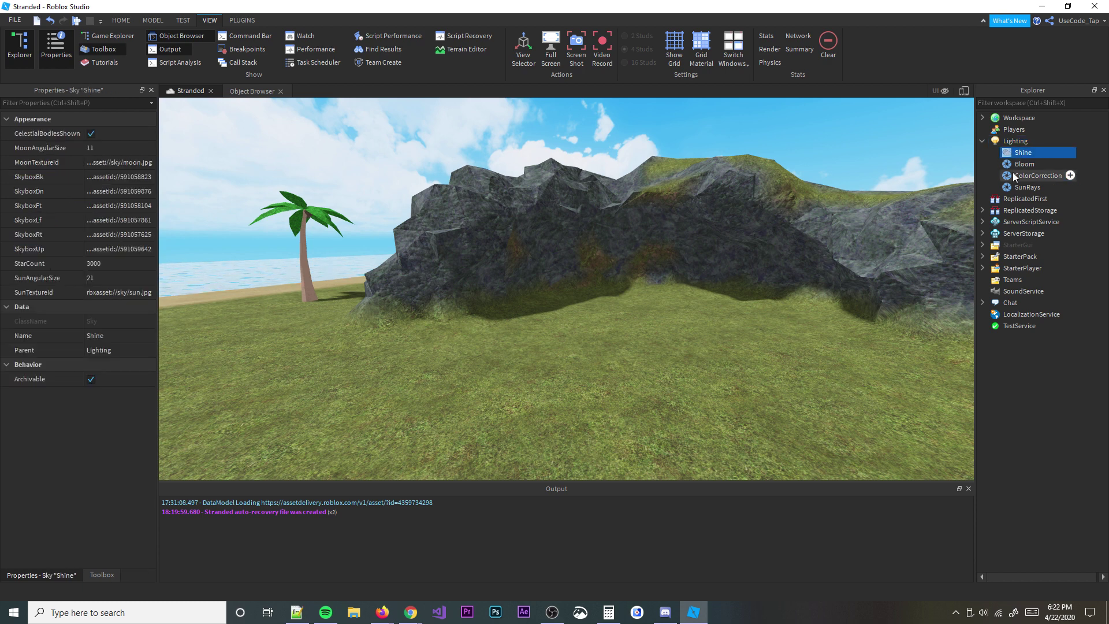
left_click(1018, 176)
left_click(1020, 186)
left_click(1020, 154)
left_click(1018, 197, "shift")
left_click(1017, 190, "shift")
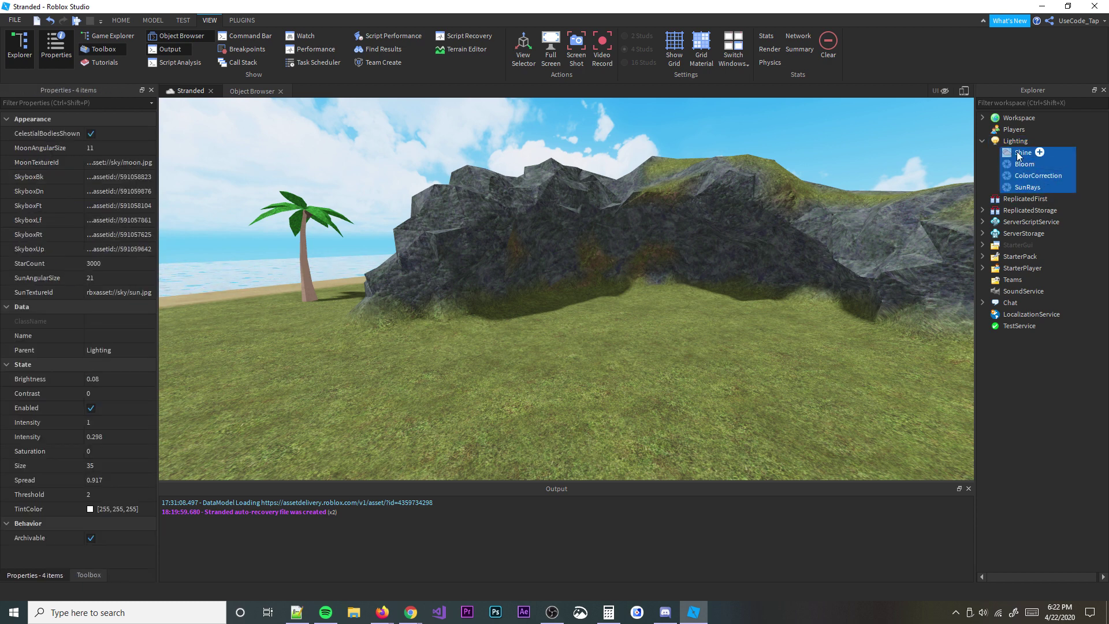
left_click(1018, 153)
left_click(1019, 184)
left_click(1018, 154, "shift")
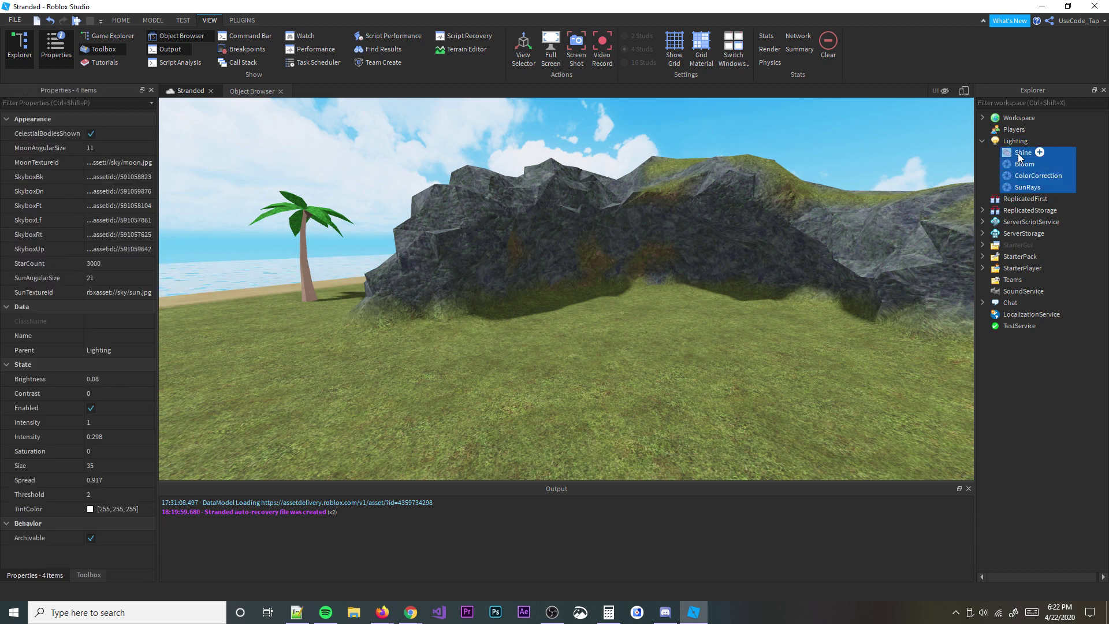
Paste copies of the Shine, Bloom, ColorCorrection and SunRays objects into ReplicatedFirst
left_click(990, 211)
left_click(1020, 198)
key("ctrl+shift+v")
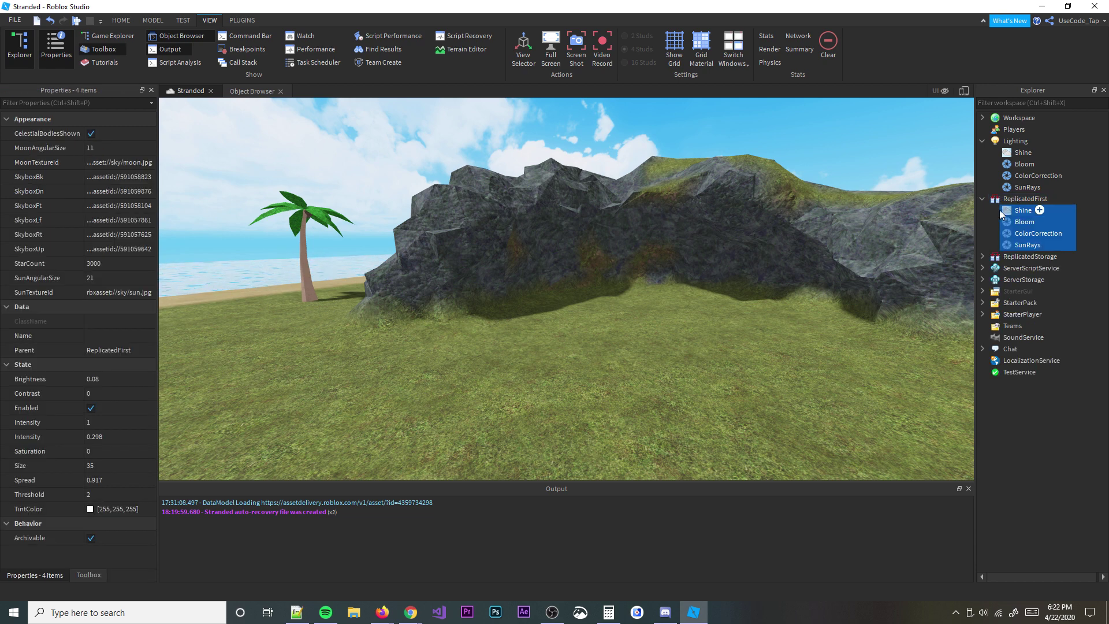
left_click(992, 198)
left_click(982, 200)
Delete the SunRays, ColorCorrection and Bloom effects from Lighting, keeping only the Shine sky
left_click(1022, 186)
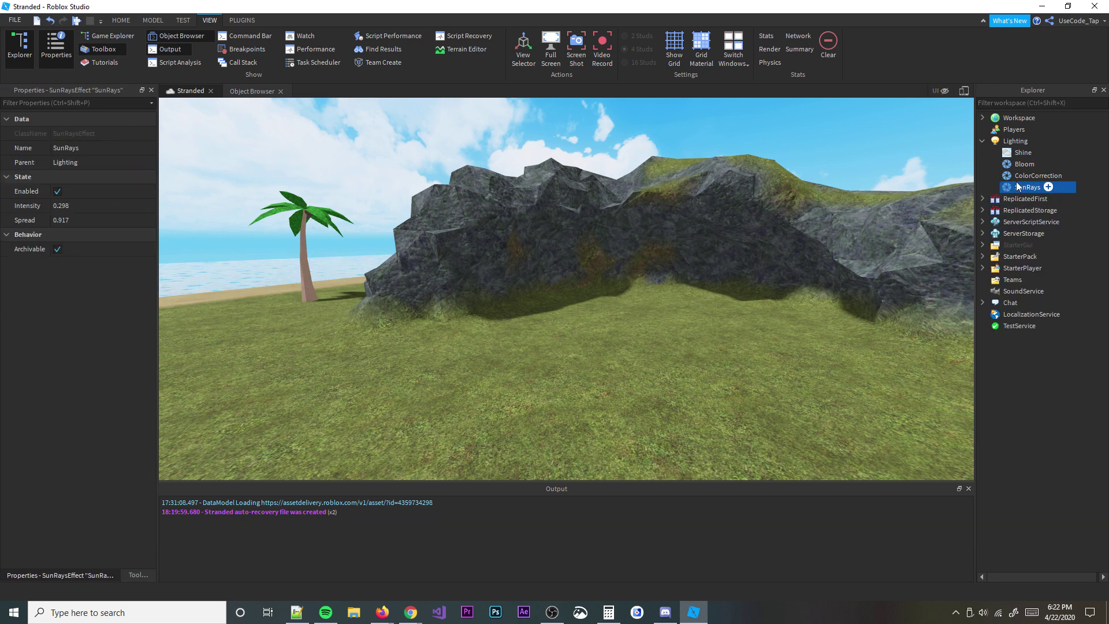
left_click(1008, 153, "shift")
left_click(1008, 154, "ctrl")
key("Delete")
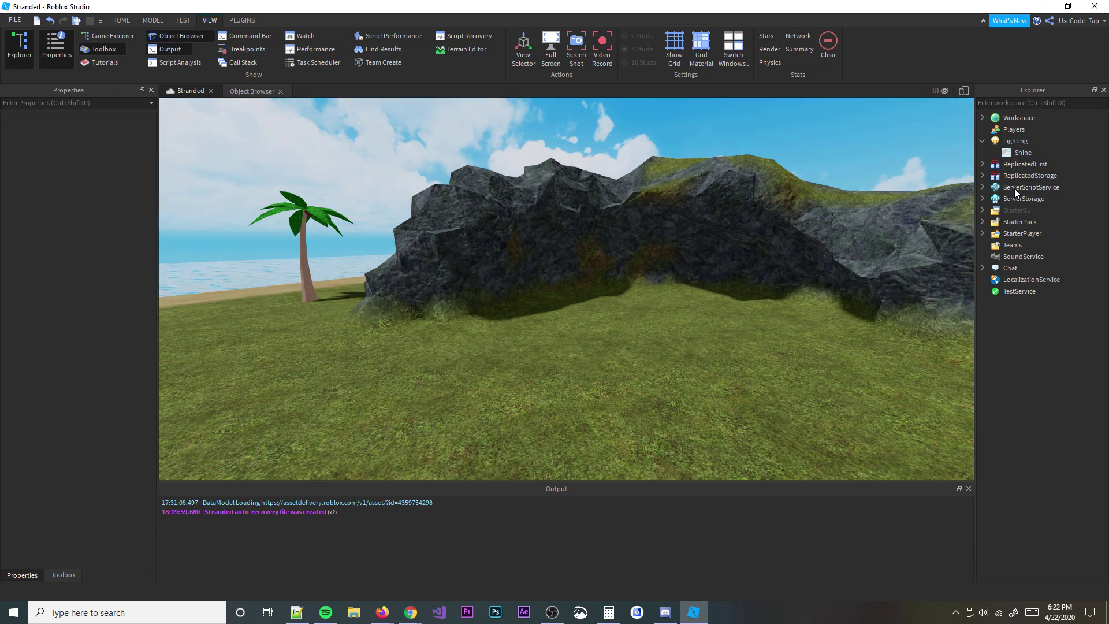
Search the Toolbox models for "Nice sky"
left_click(65, 575)
left_click(73, 127)
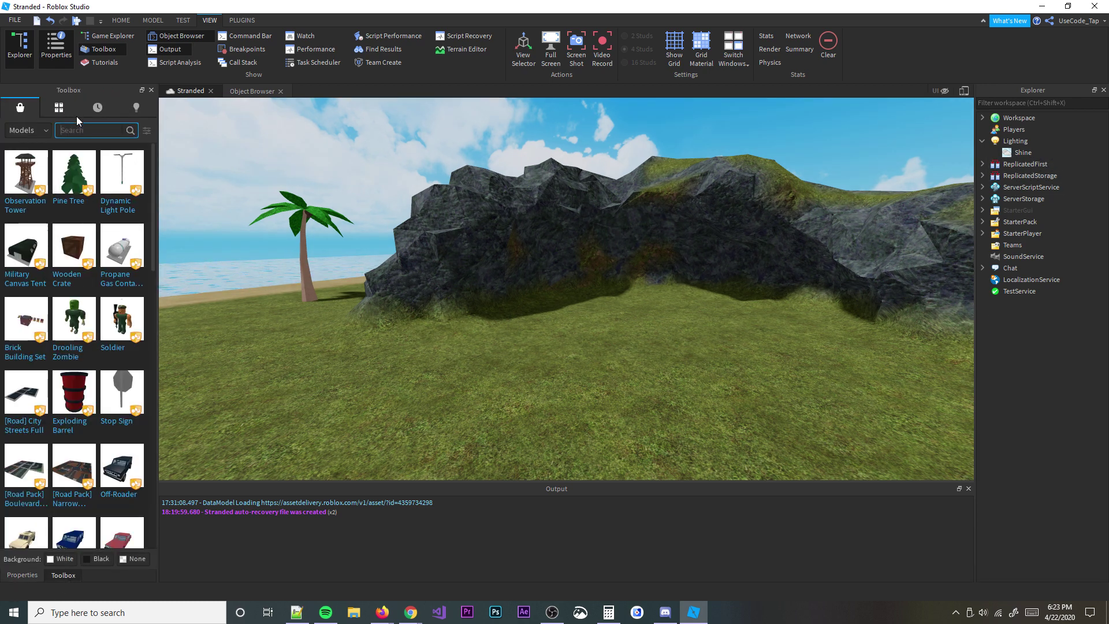
type("Nice sky")
key("Return")
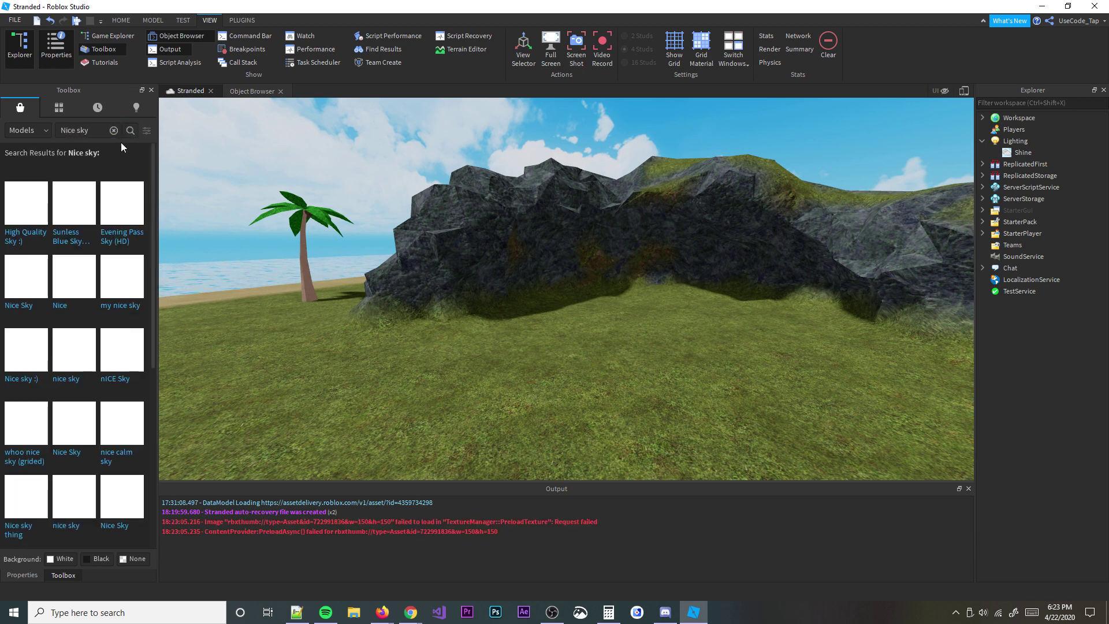
Insert the High Quality Sky model, look at it above the rock formation, and delete it from Lighting again
left_click(23, 217)
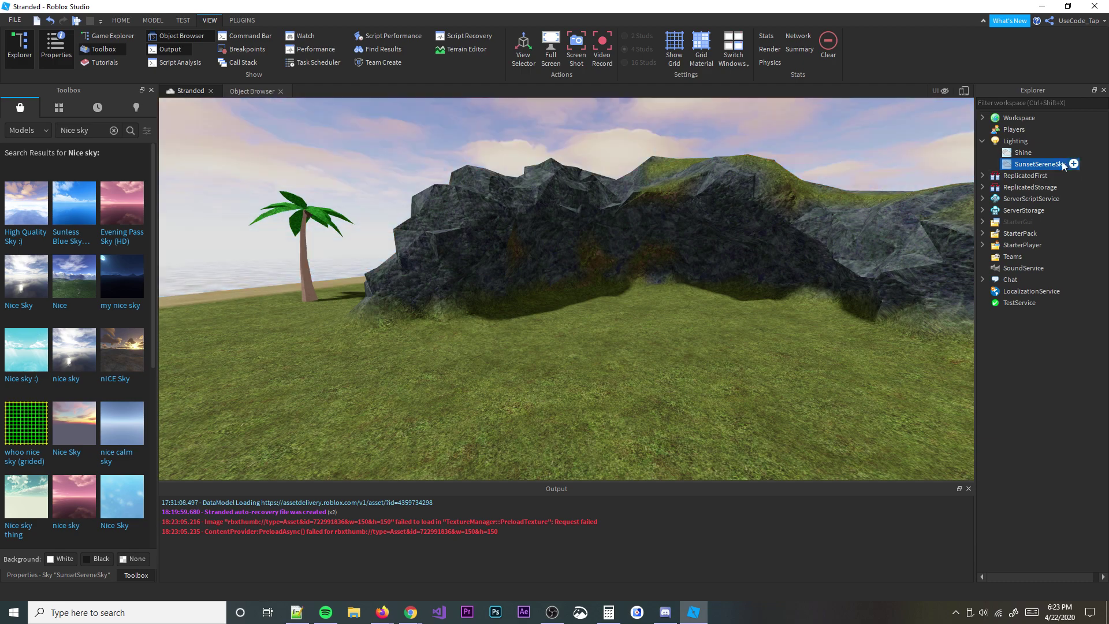
left_click(1009, 153)
right_click_drag(778, 184, 810, 172)
left_click(1026, 162)
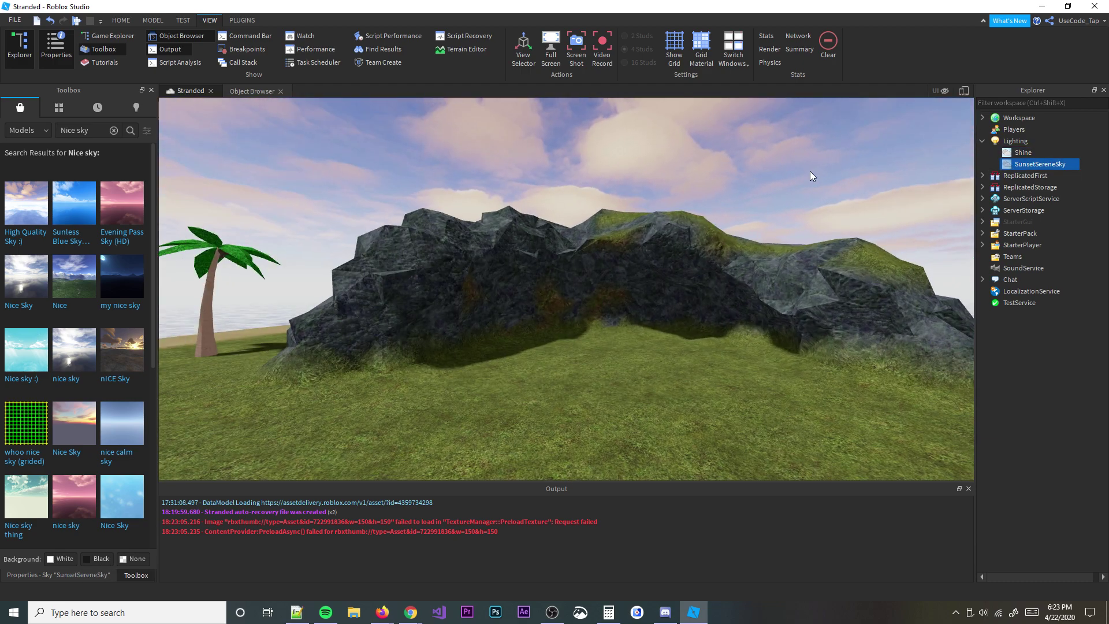
key("Delete")
Add a SunRaysEffect from the post-processing effects to Lighting and look up at the sun
left_click(1016, 140)
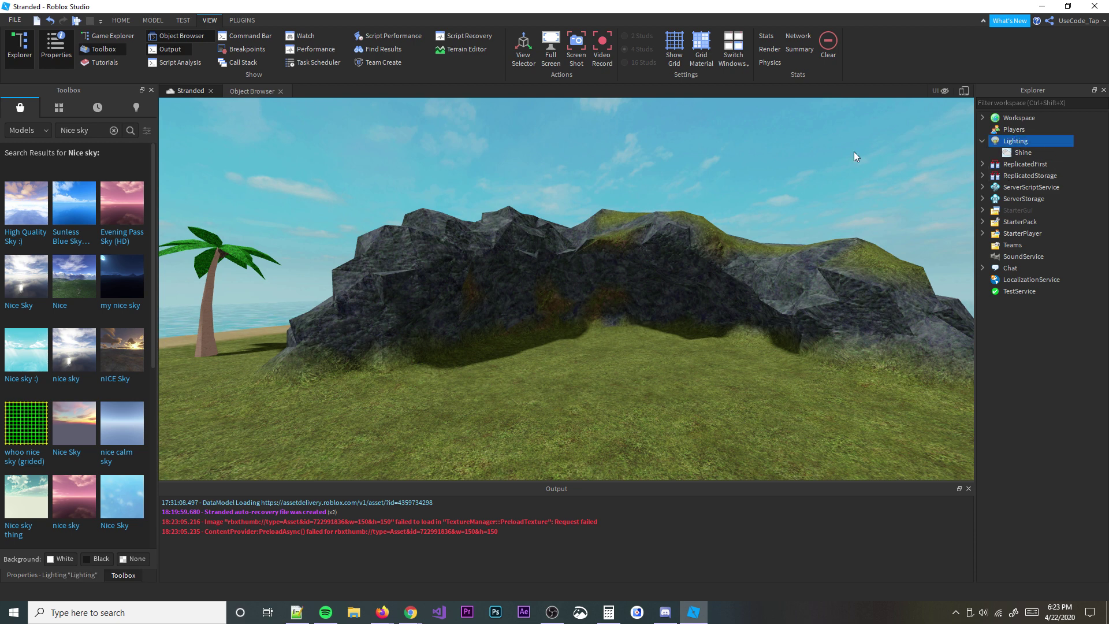
left_click(1036, 141)
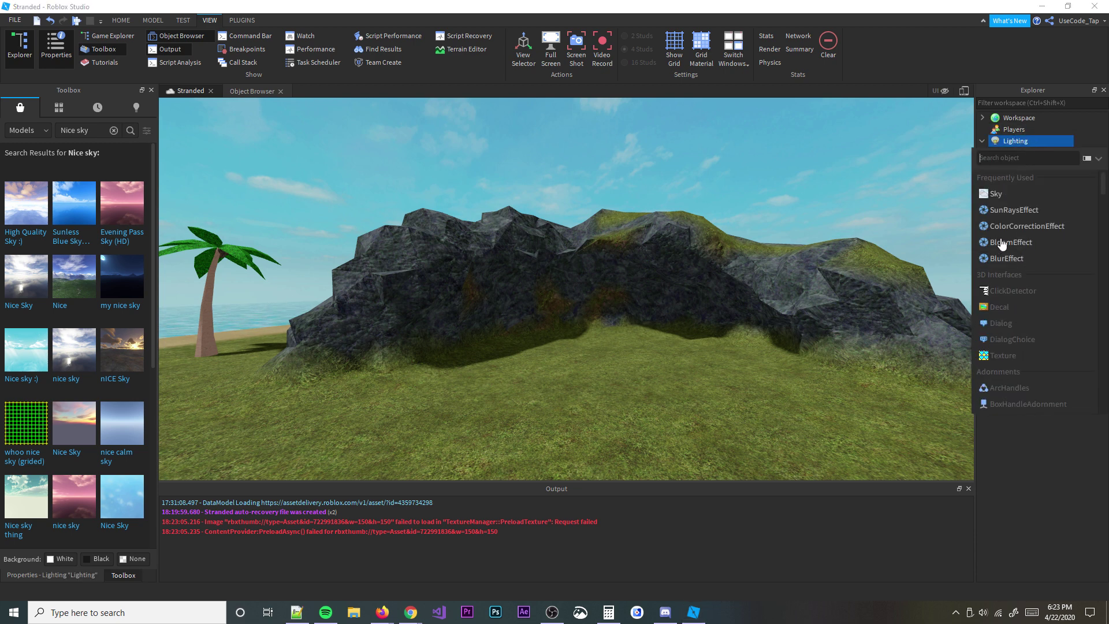
scroll(1031, 267, "down", 5)
scroll(1039, 300, "down", 10)
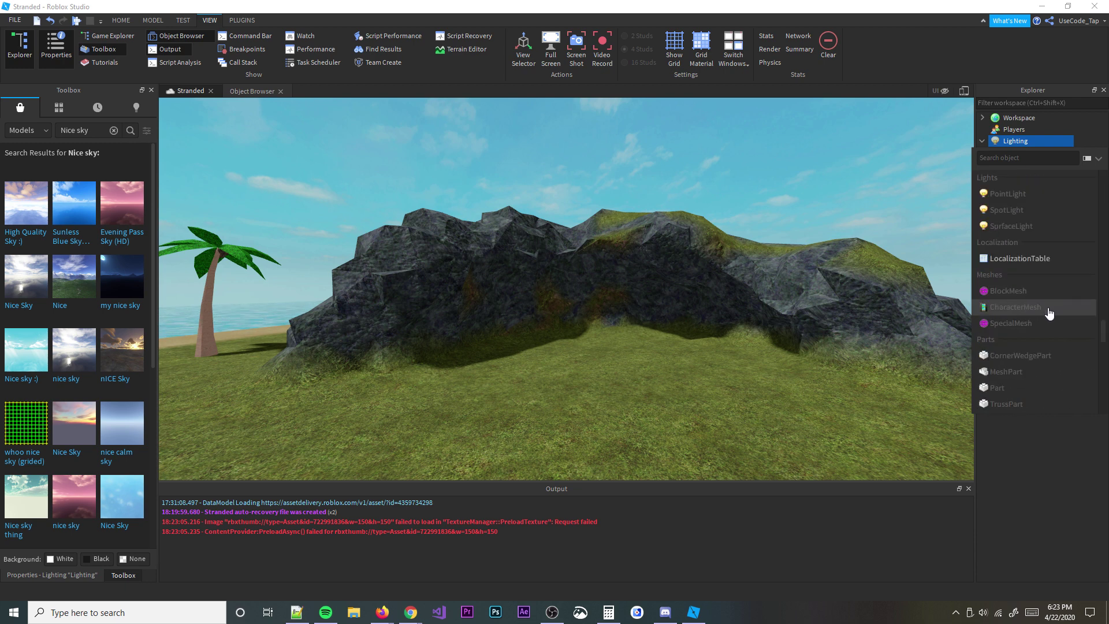
scroll(1045, 330, "up", 10)
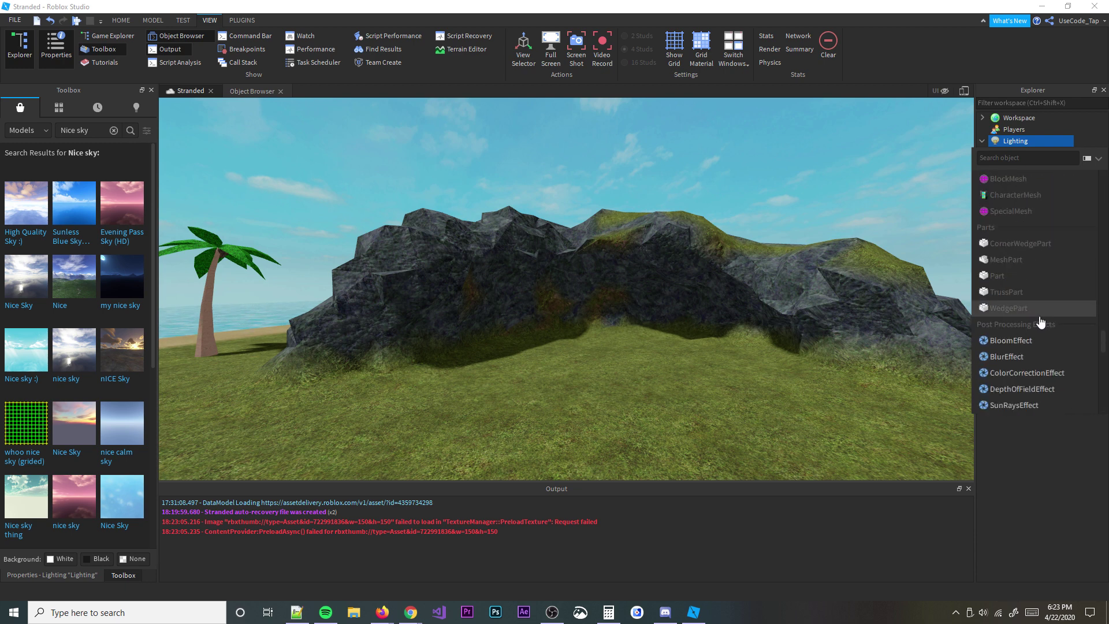
scroll(1032, 323, "up", 3)
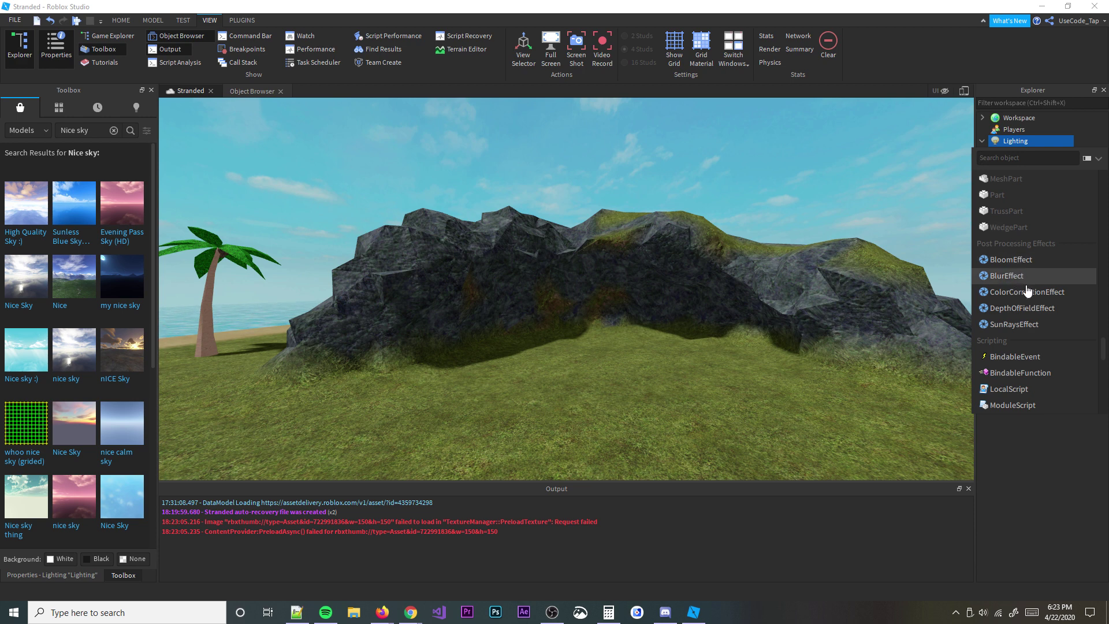
left_click(1015, 324)
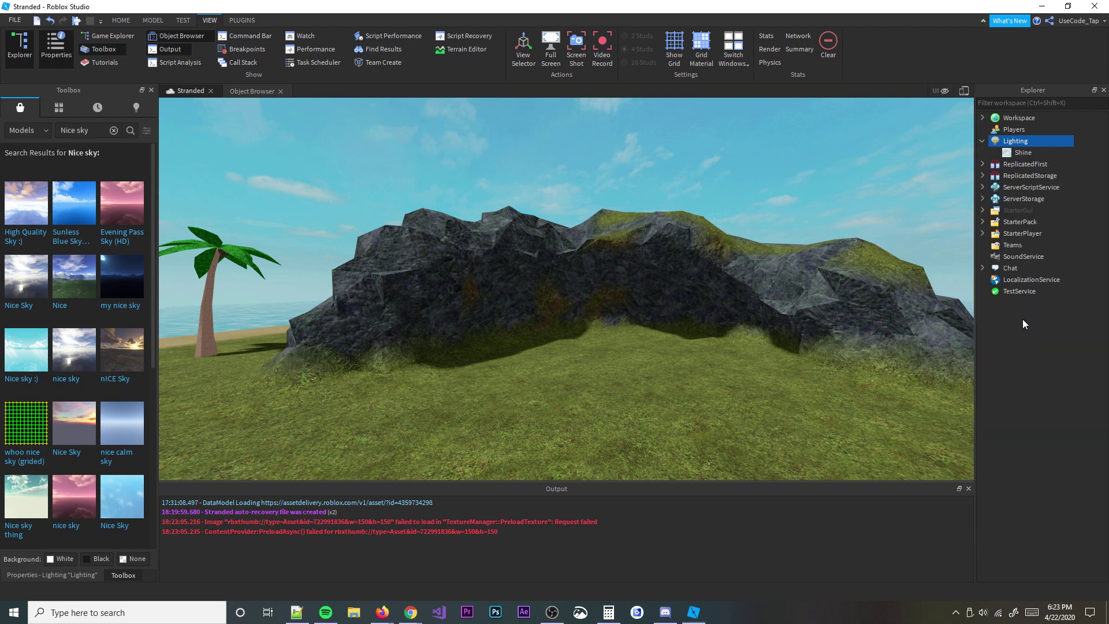
right_click_drag(799, 272, 799, 272)
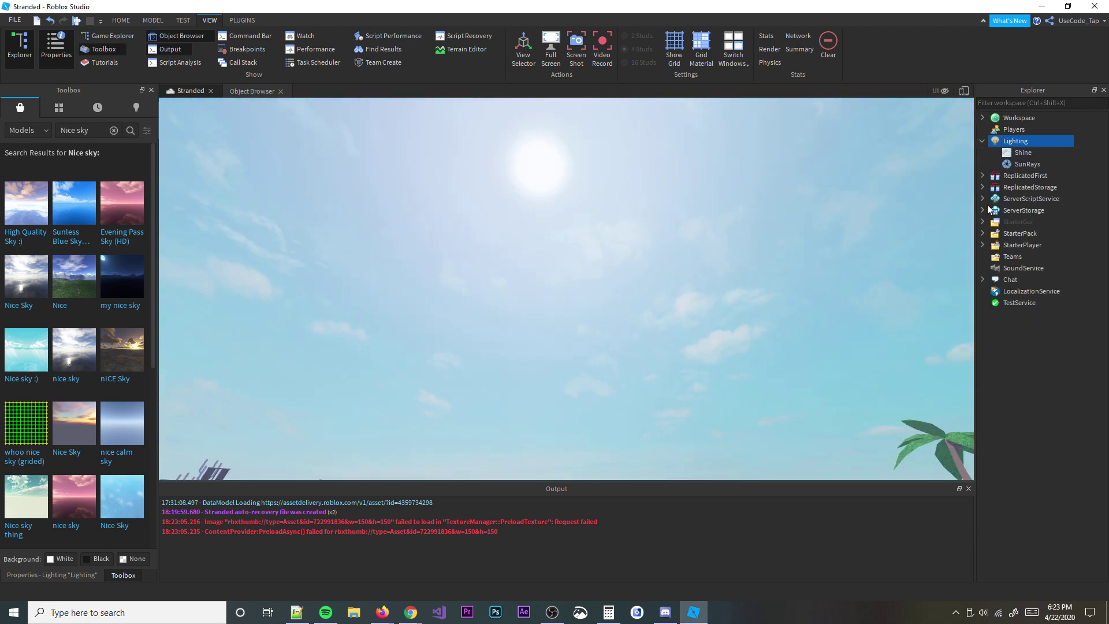
Set the SunRays Intensity to 0 and Spread to 0.226, and check the look of the sun
left_click(1027, 164)
left_click(98, 576)
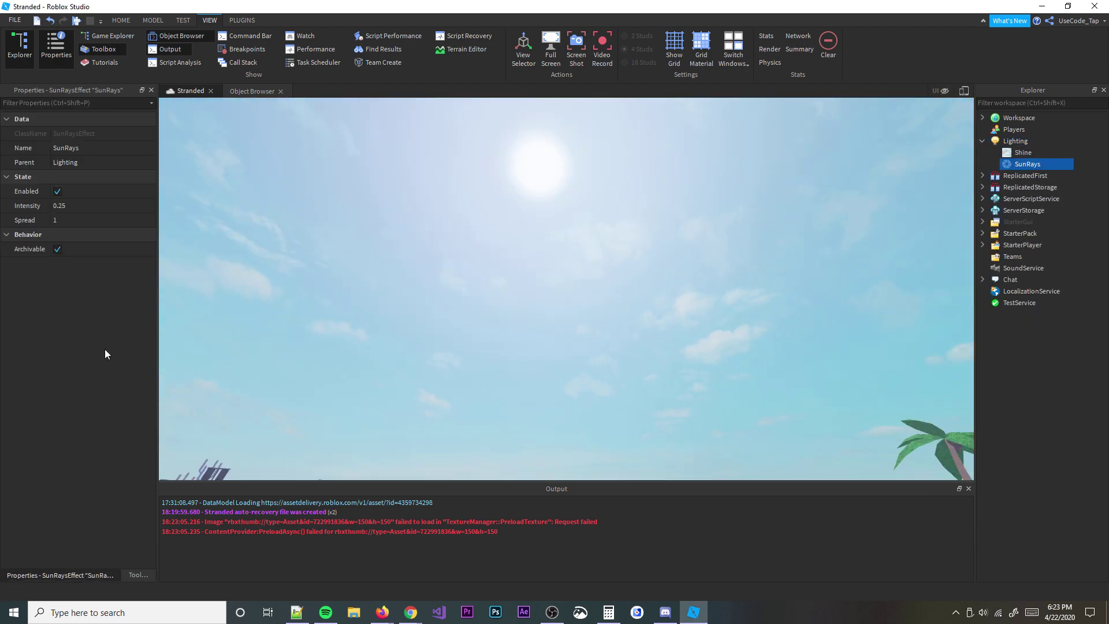
left_click(110, 206)
mouse_move(107, 205)
left_mouse_down()
mouse_move(189, 206)
mouse_move(77, 204)
mouse_move(141, 206)
mouse_move(92, 210)
mouse_move(112, 221)
mouse_move(89, 224)
mouse_move(119, 201)
mouse_move(163, 202)
mouse_move(86, 208)
left_mouse_up()
left_click(92, 223)
left_click(106, 204)
left_click(370, 214)
right_click_drag(369, 214, 434, 213)
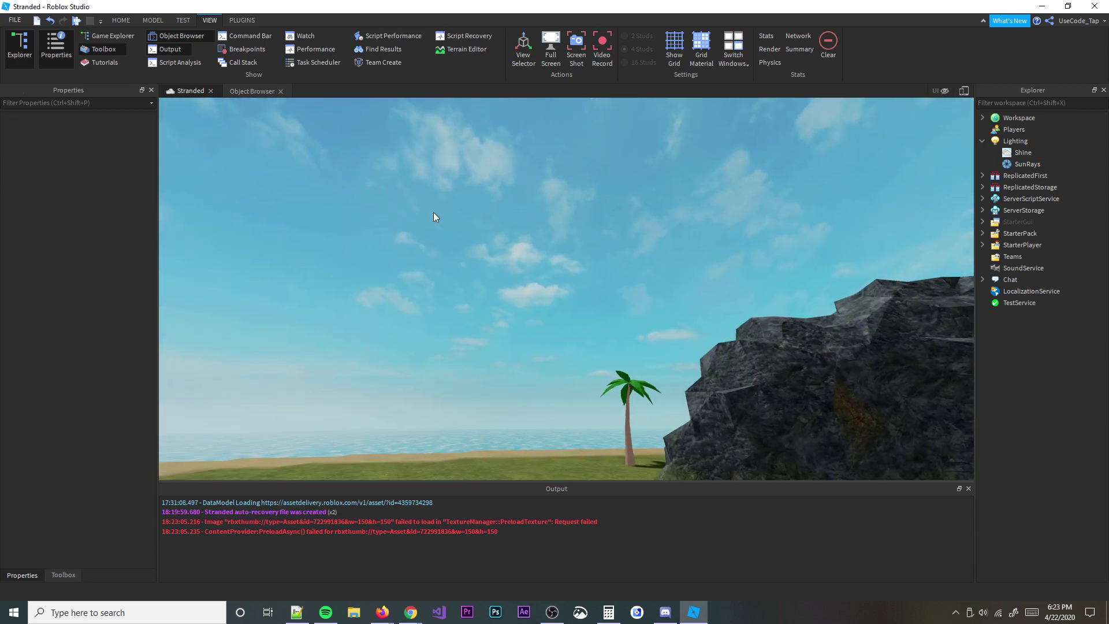
left_click(1037, 164)
right_click_drag(774, 187, 717, 161)
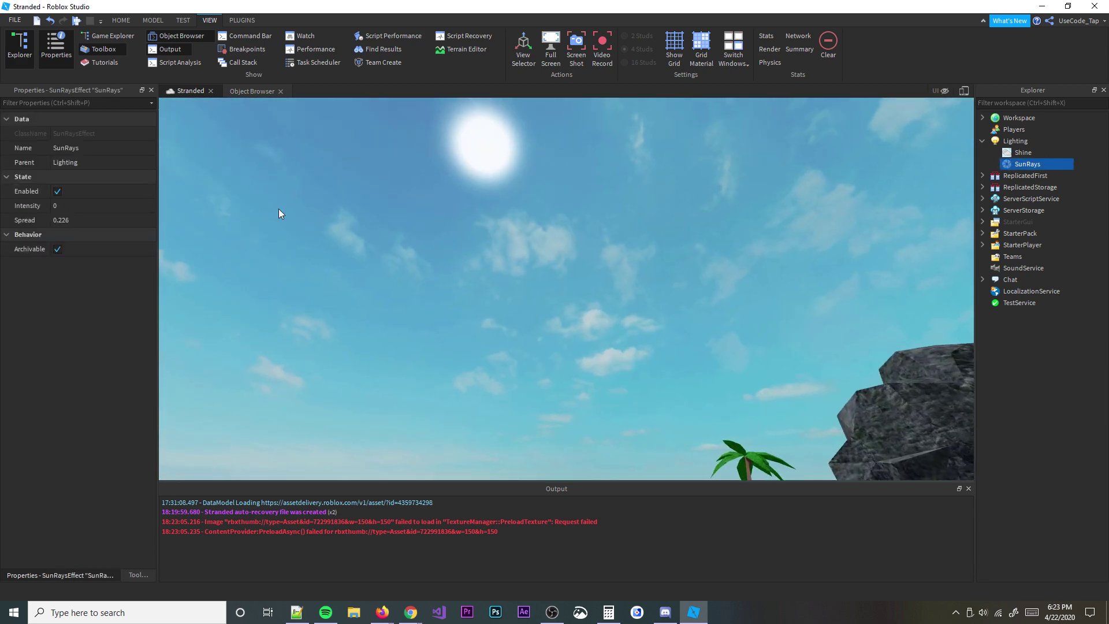
Delete the SunRays effect from Lighting and add a BloomEffect in its place
left_click(1021, 152)
left_click(1012, 165)
key("Delete")
left_click(1037, 141)
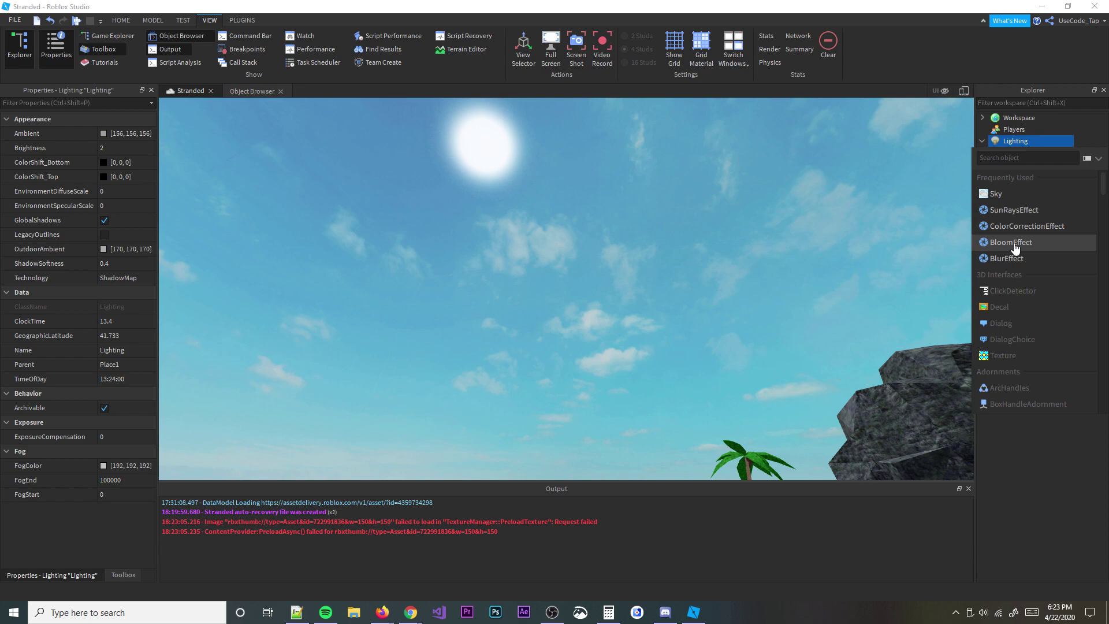
left_click(1011, 242)
right_click_drag(776, 157, 776, 157)
Set the Bloom Size to 31 and Threshold to 4 while looking at the sun
left_click(103, 205)
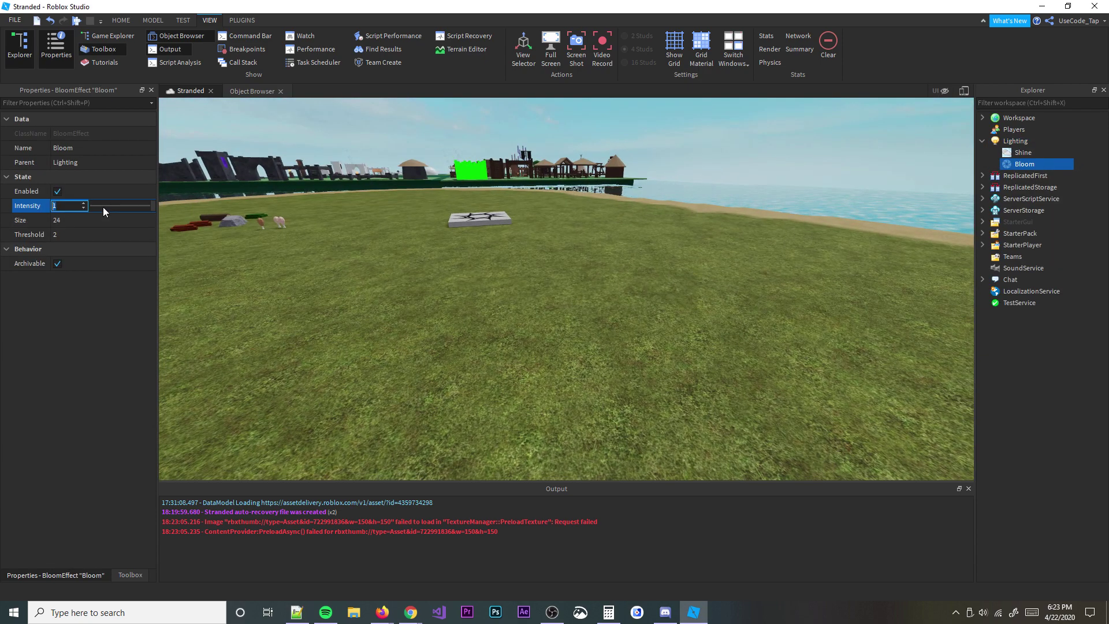
right_click_drag(230, 200, 230, 199)
left_click(116, 220)
left_click_drag(116, 220, 154, 234)
left_click(117, 234)
right_click_drag(286, 211, 286, 210)
left_click_drag(127, 237, 138, 233)
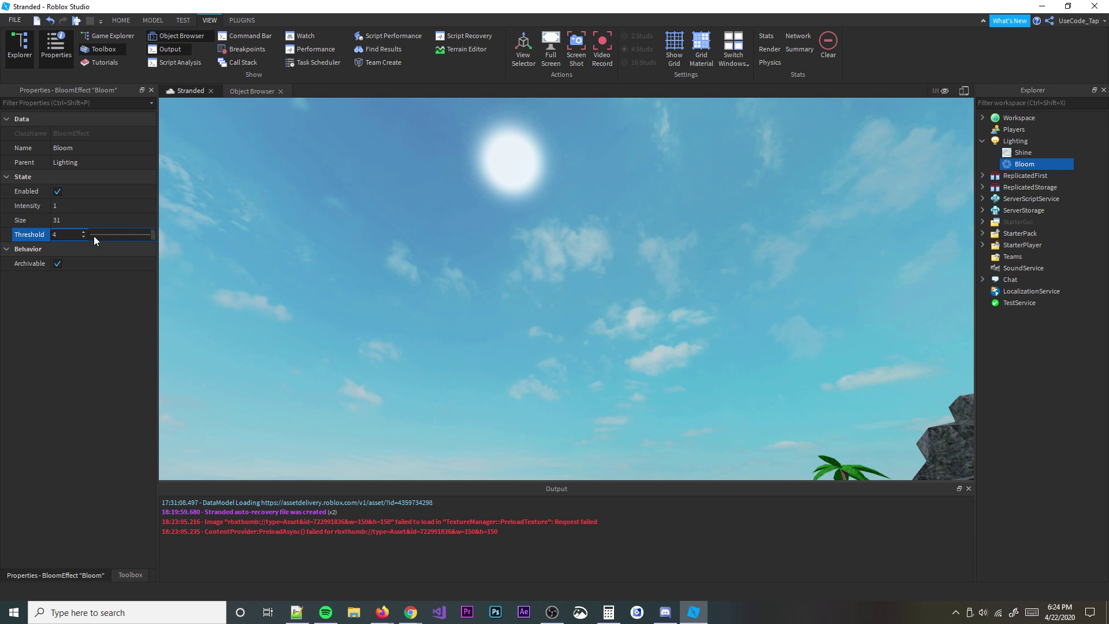
Set the Bloom Threshold to 0.8 and Size to 41, and vary its Intensity
left_click_drag(150, 234, 71, 247)
left_click(105, 221)
left_click(109, 222)
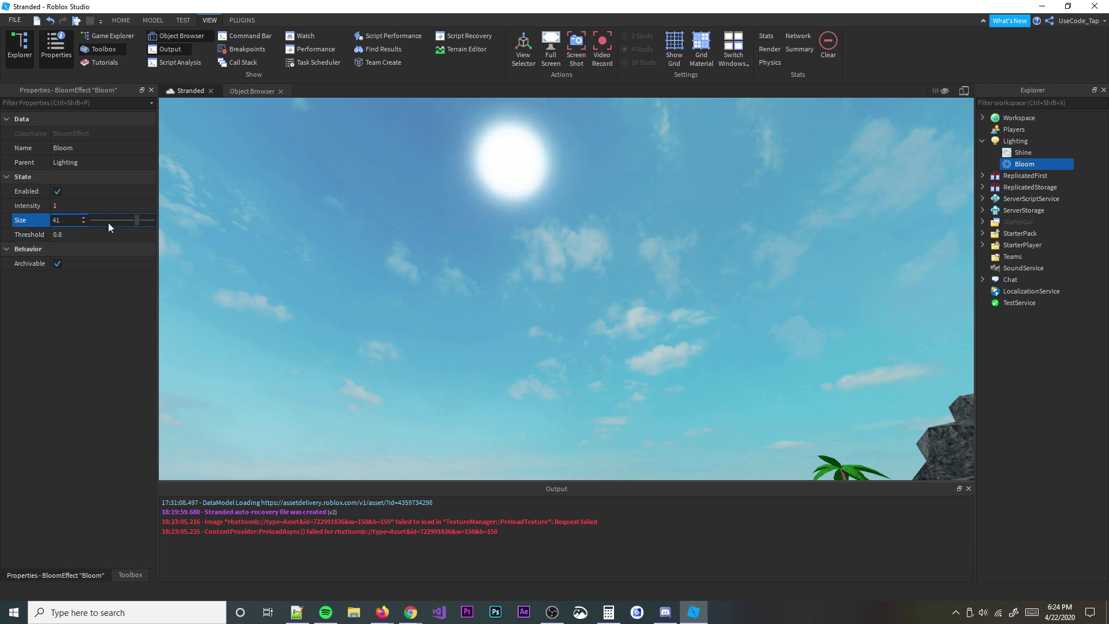
left_click(110, 202)
left_click_drag(152, 206, 82, 206)
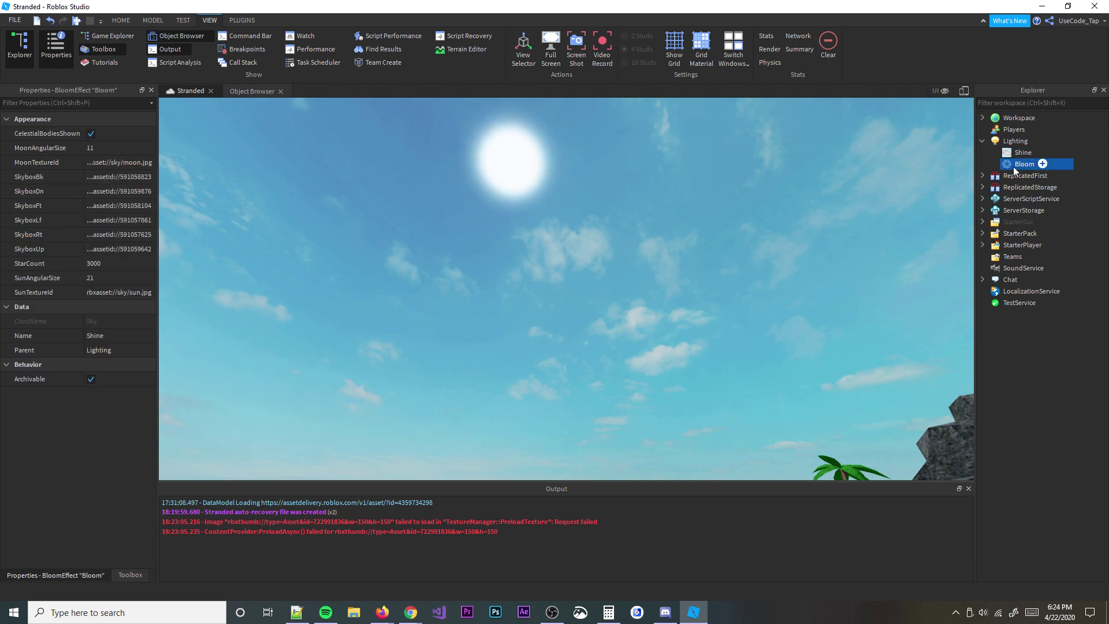
Delete the Bloom effect from Lighting and add a BlurEffect, viewing the rock formation
key("Delete")
left_click(1036, 140)
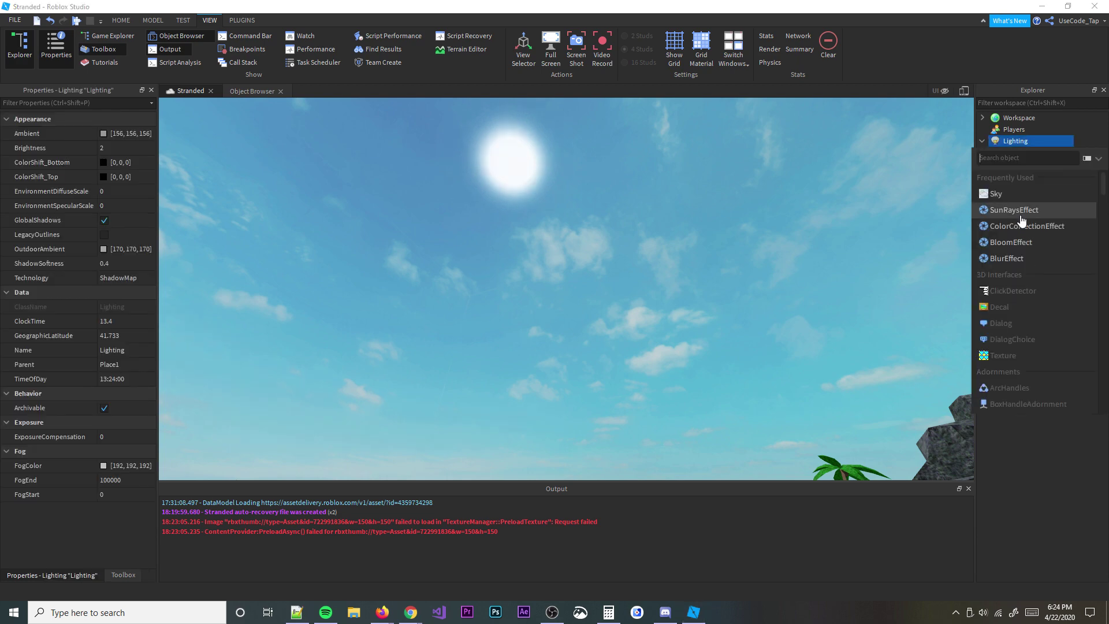
left_click(1015, 254)
right_click_drag(812, 232, 812, 227)
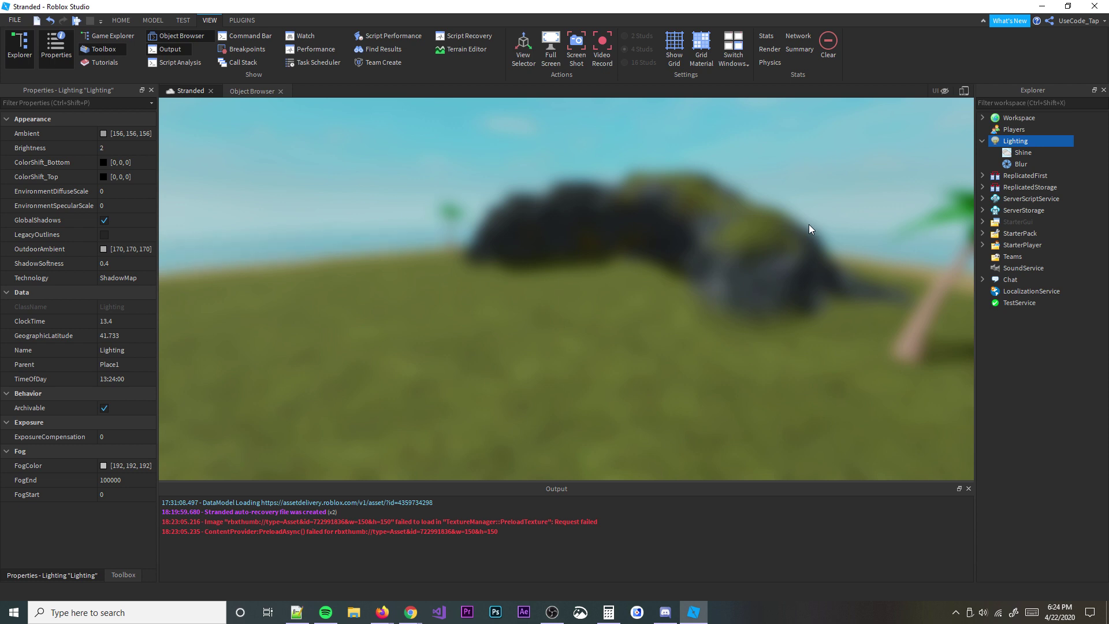
Look around with the default blur, and set the Blur effect's Size to 2
left_click(1020, 164)
right_click_drag(528, 228, 528, 227)
right_click_drag(718, 250, 719, 250)
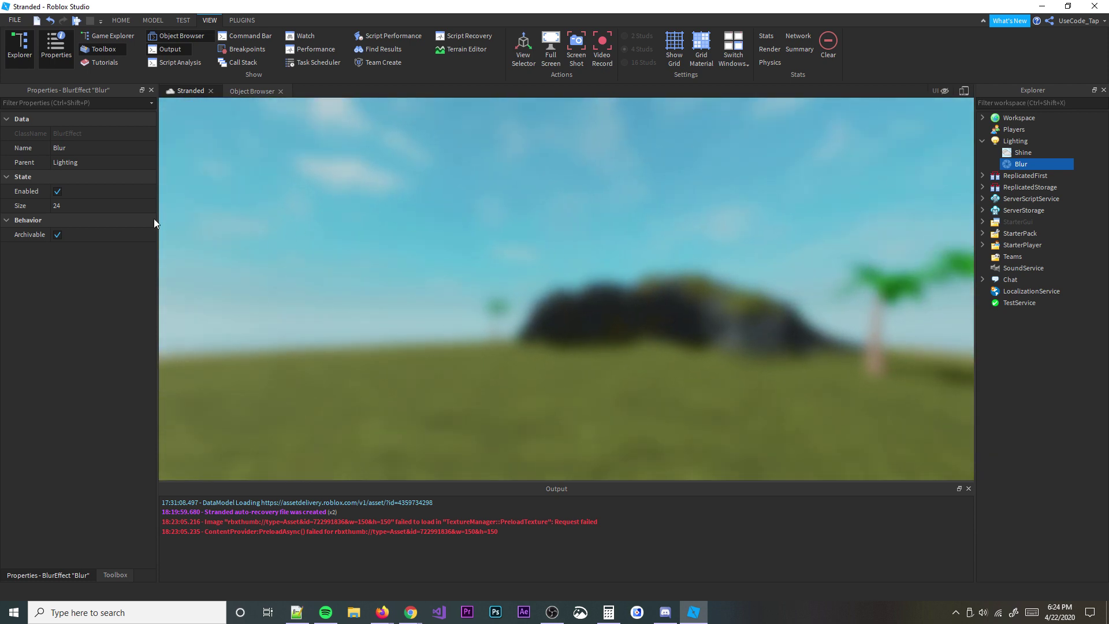
left_click(131, 211)
type("1")
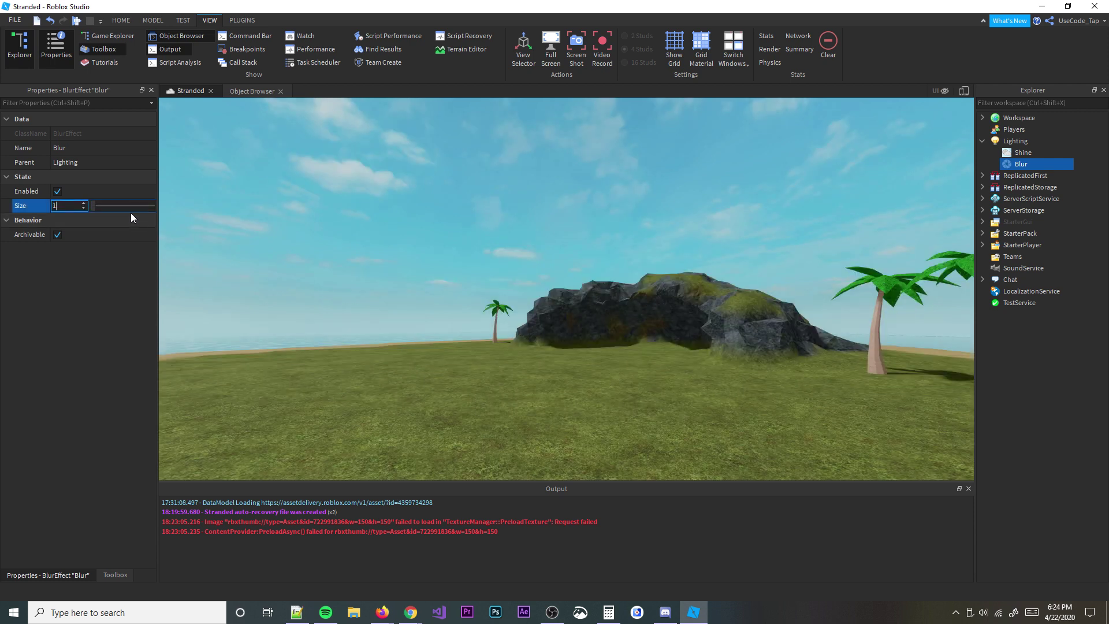
key("BackSpace")
type("2")
key("Return")
right_click_drag(530, 324, 590, 325)
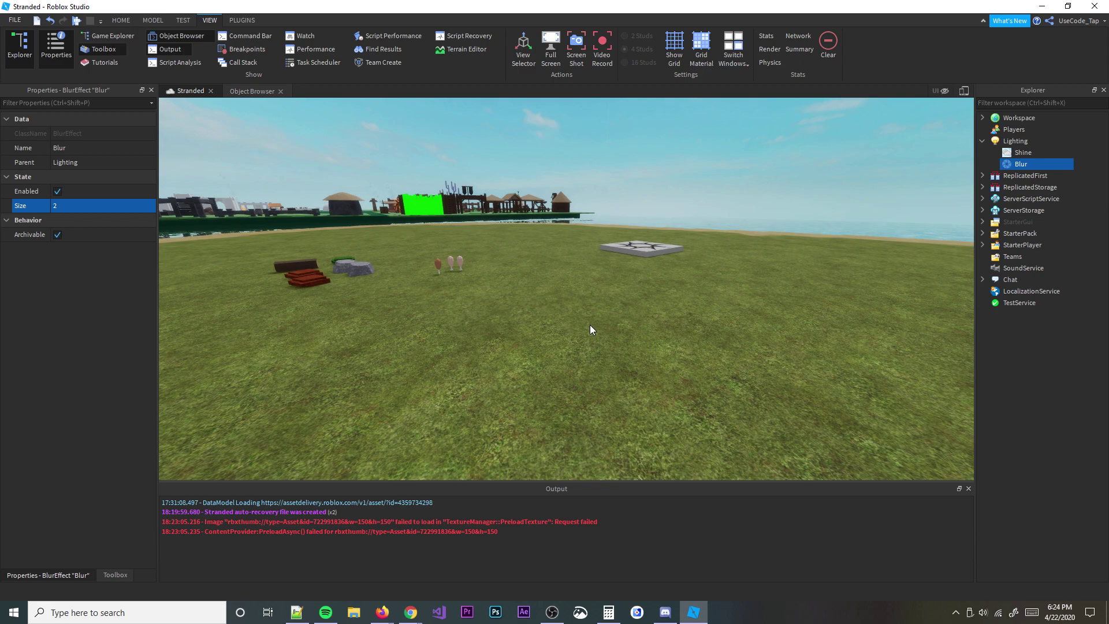
Examine the light blur on the rock formation and palm trees from different distances
right_click_drag(703, 338, 702, 338)
key("w")
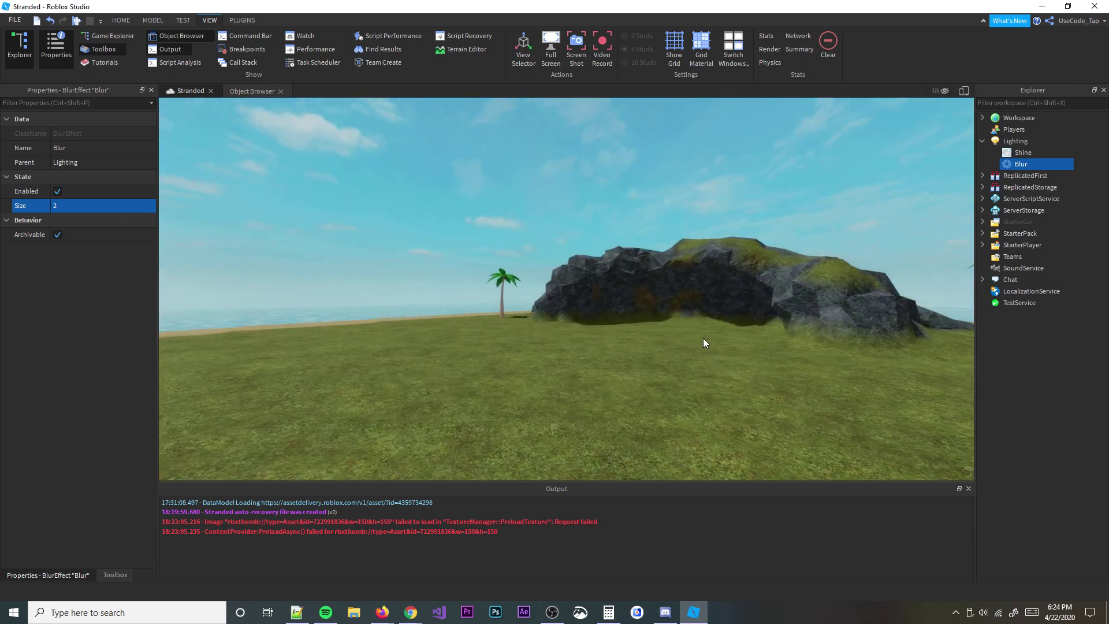
key("w")
right_click_drag(567, 281, 566, 281)
key("w")
key("s")
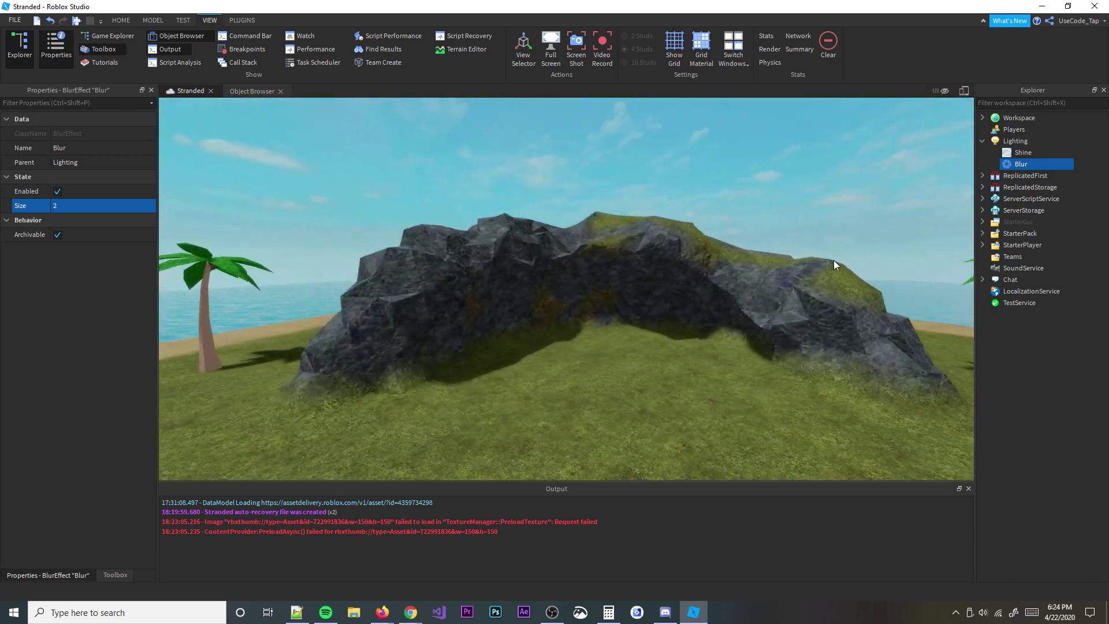
Delete the Blur effect from Lighting and add a ColorCorrectionEffect
left_click(1020, 165)
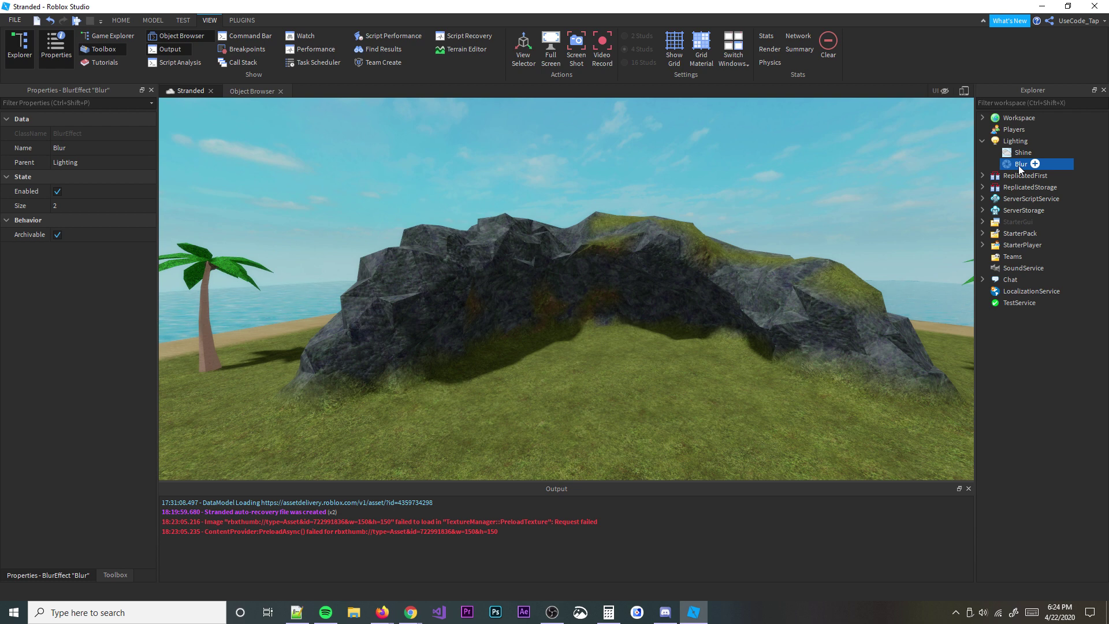
left_click(1037, 133)
left_click(1035, 141)
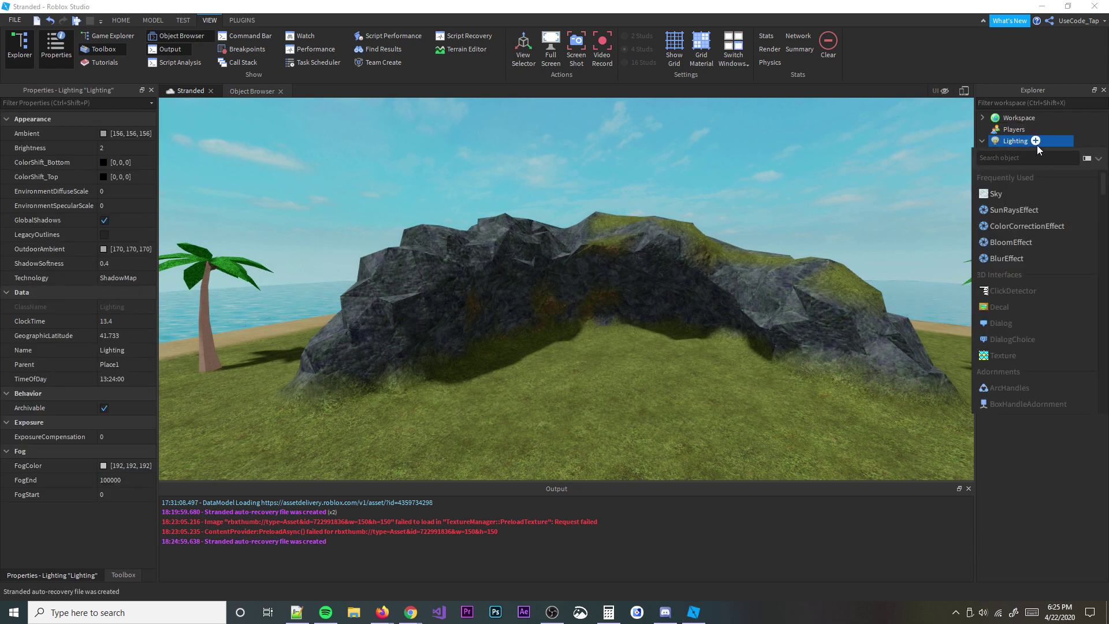
left_click(1022, 225)
left_click(1025, 175)
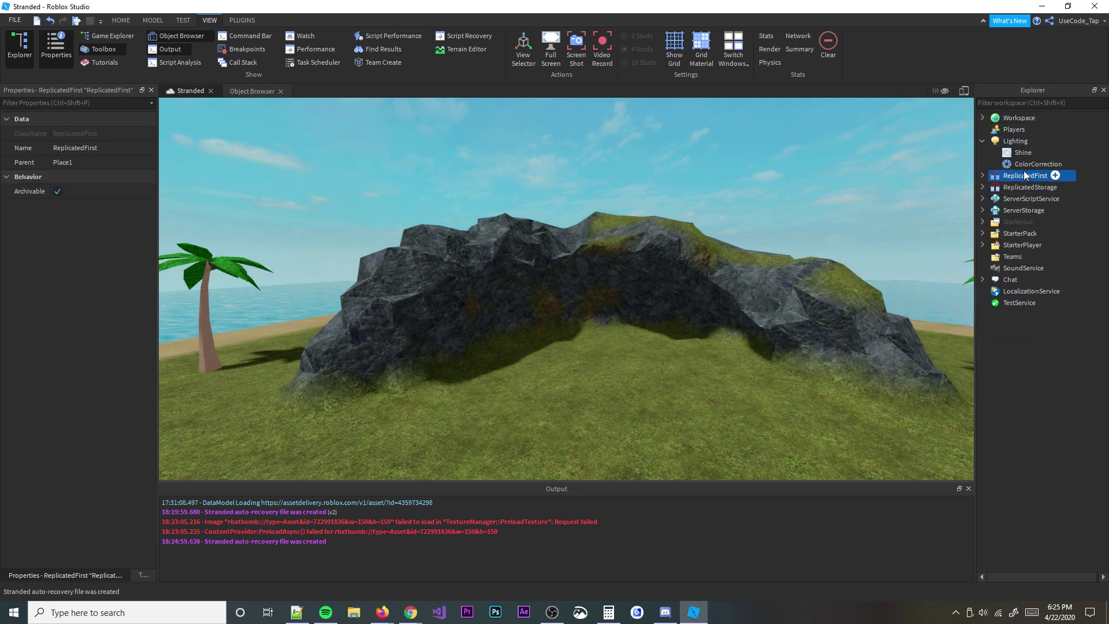
Preview an orange TintColor of 255, 149, 42 on the ColorCorrection effect and cancel the color change
left_click(1037, 164)
left_click(56, 249)
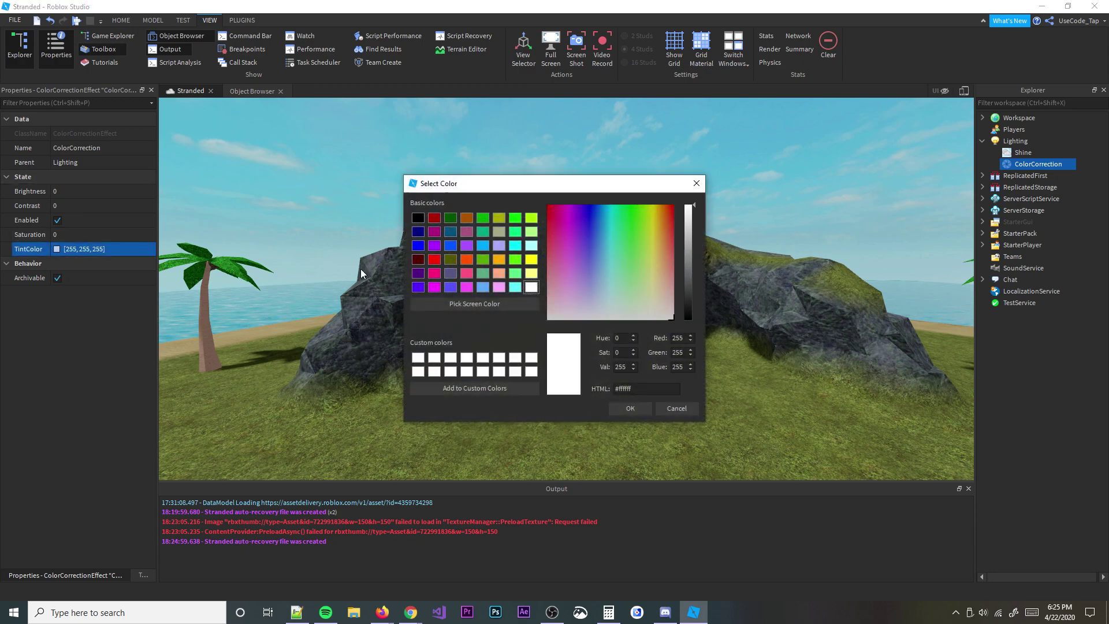
mouse_move(647, 237)
left_mouse_down()
mouse_move(653, 230)
mouse_move(577, 213)
mouse_move(640, 213)
mouse_move(615, 319)
mouse_move(670, 231)
mouse_move(631, 206)
mouse_move(663, 224)
left_mouse_up()
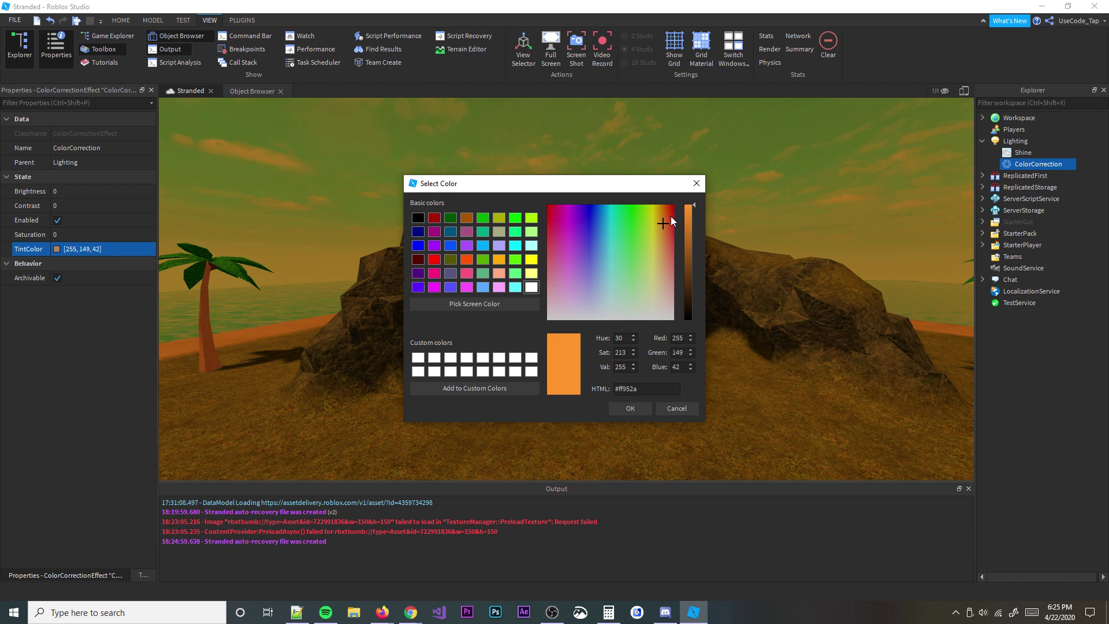
left_click(688, 408)
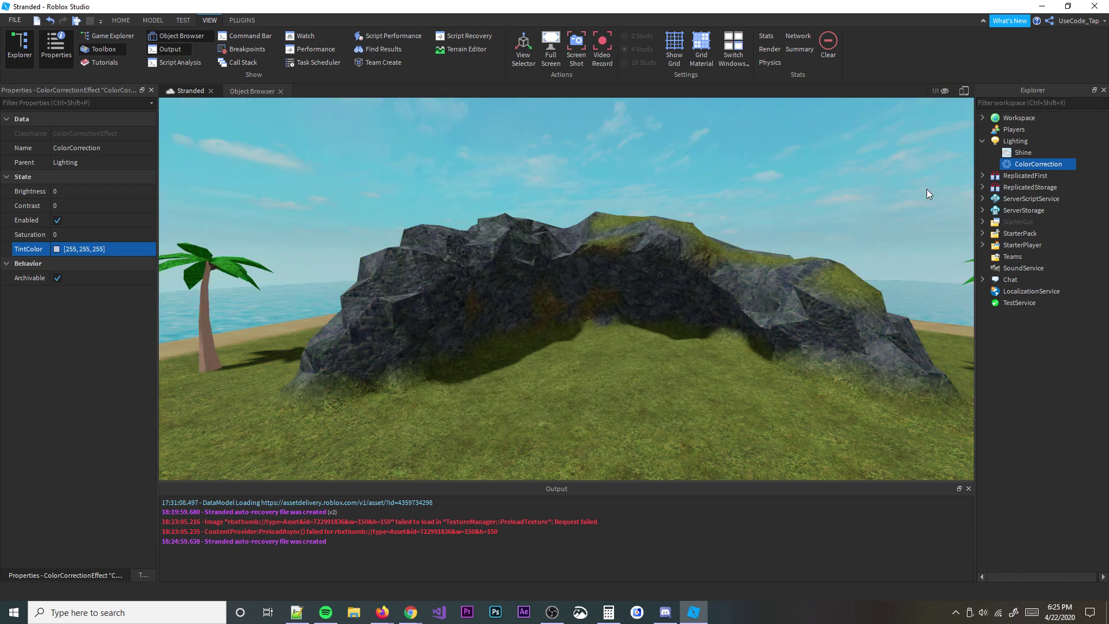
Check the Lighting and ColorCorrection properties, and delete the ColorCorrection effect from Lighting
left_click(1020, 141)
left_click(1036, 141)
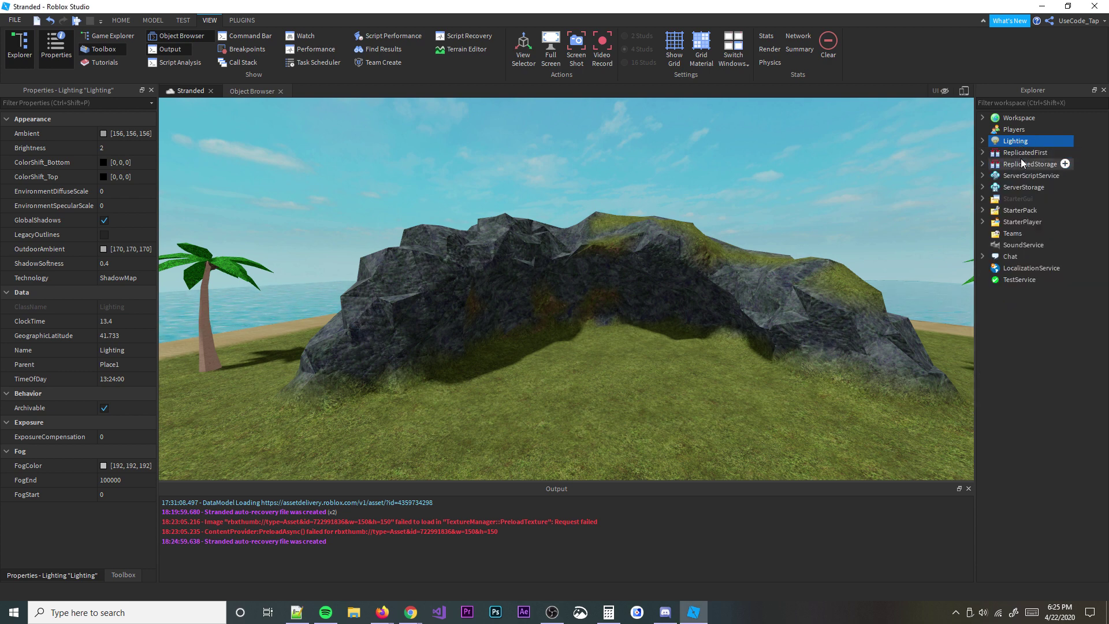
left_click(1022, 163)
left_click(983, 141)
left_click(1022, 176)
left_click(1019, 165)
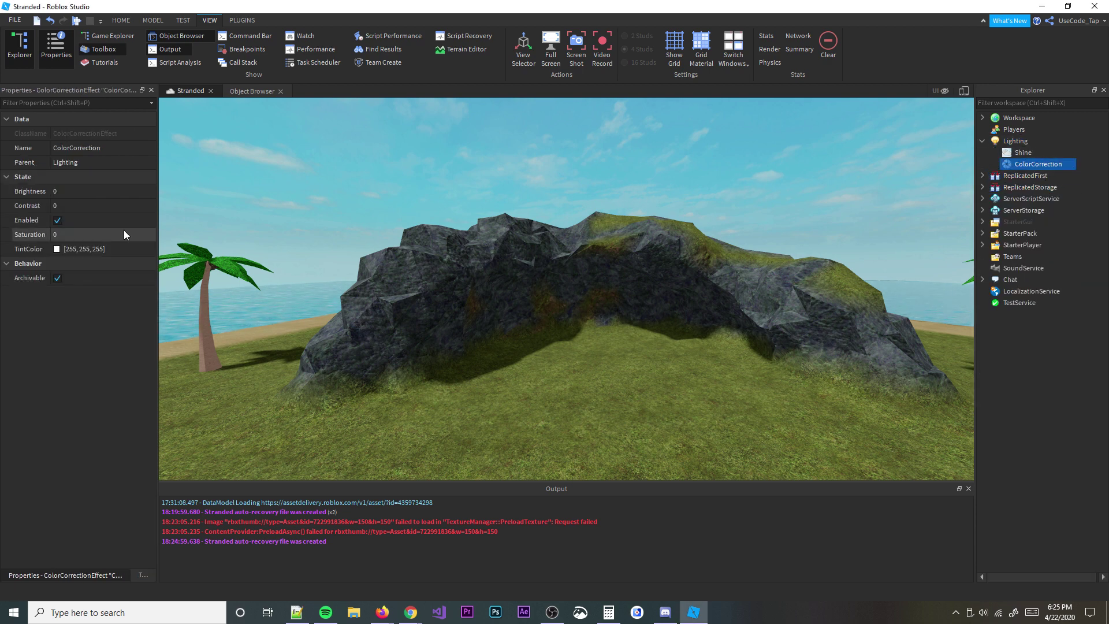
left_click(92, 195)
left_click(1024, 164)
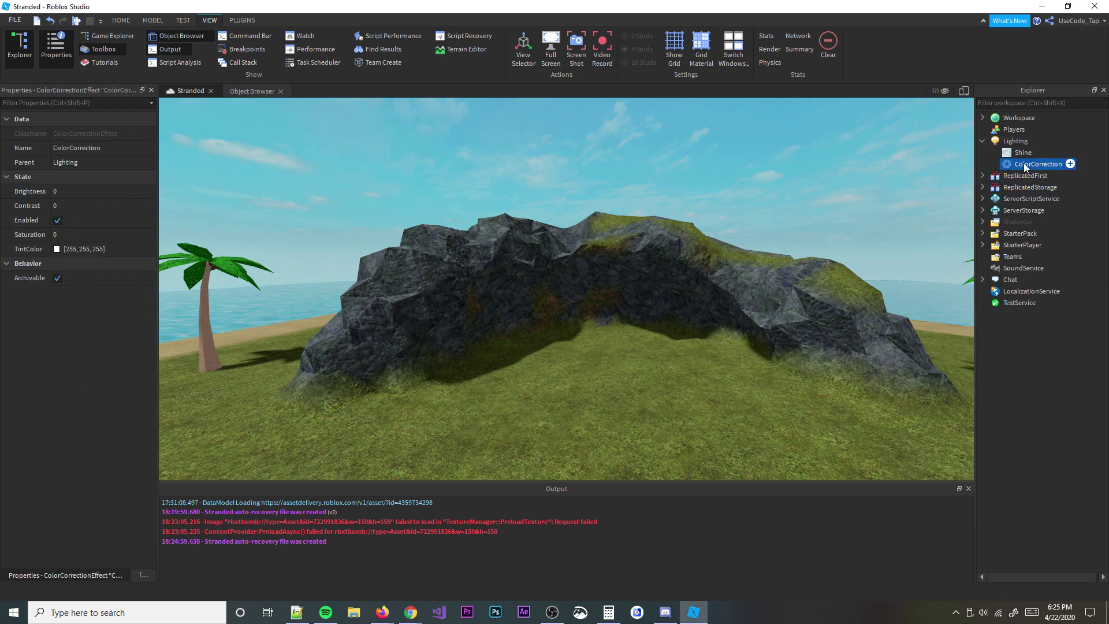
key("Delete")
Replace the Shine sky in Lighting with copies of Shine, Bloom, ColorCorrection and SunRays from ReplicatedFirst
left_click(983, 165)
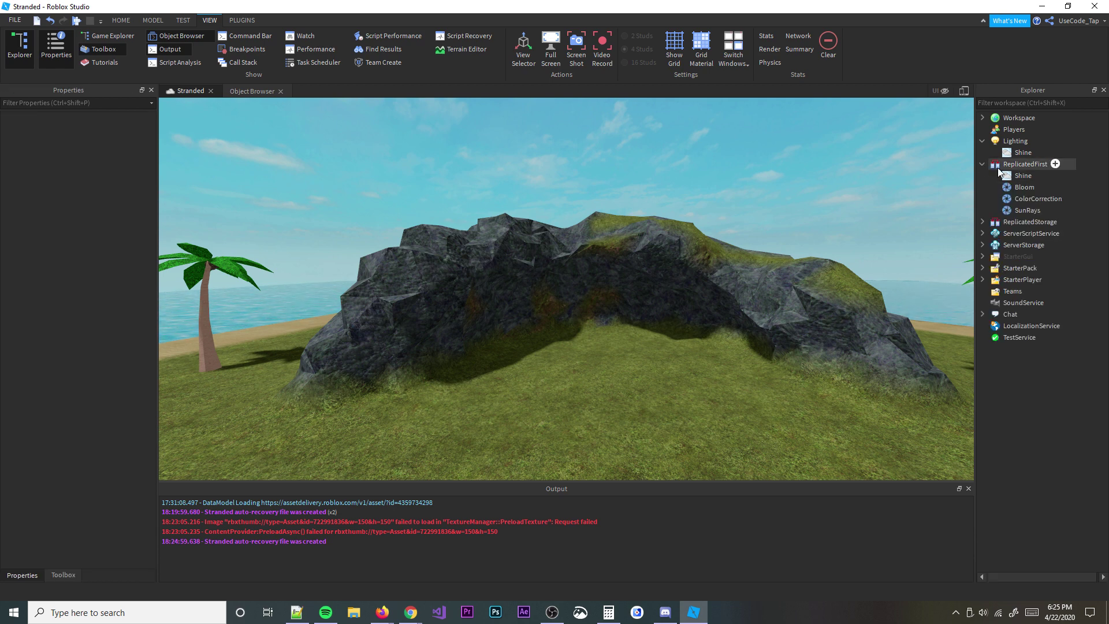
left_click(1013, 176)
left_click(1023, 153)
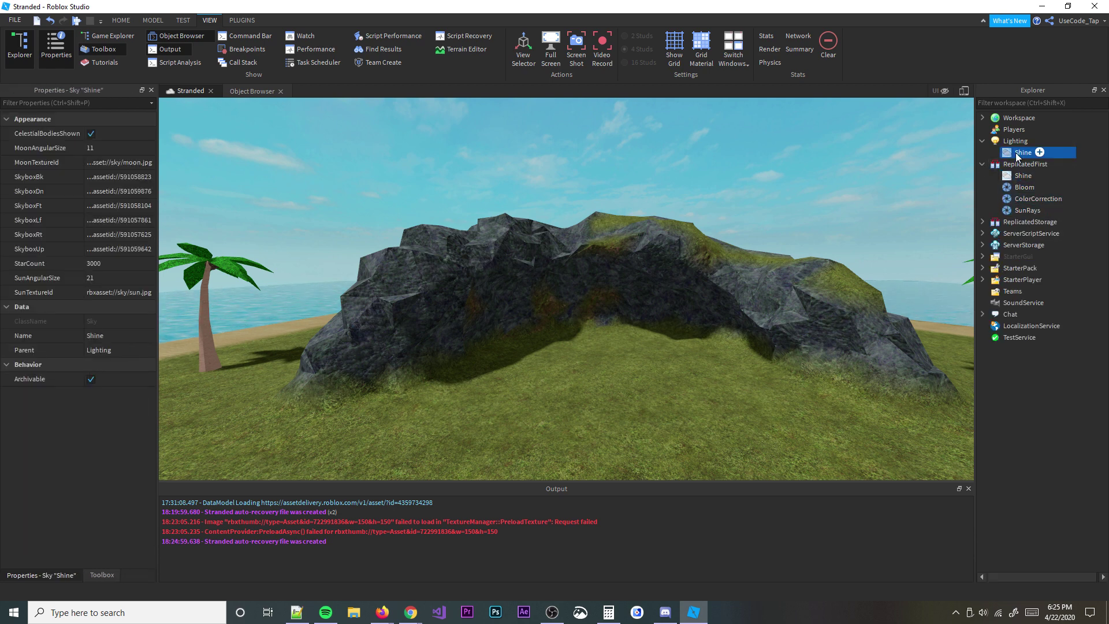
key("Delete")
left_click(1019, 143)
key("ctrl+shift+v")
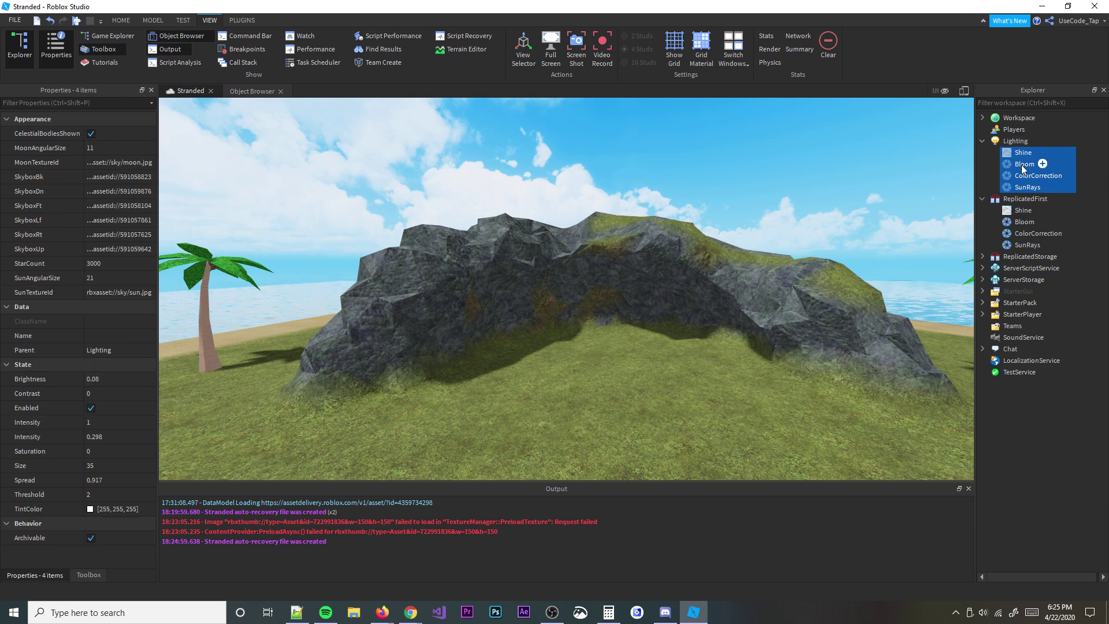
Delete the original Shine, Bloom, ColorCorrection and SunRays objects from ReplicatedFirst
left_click(1015, 211)
left_click(1011, 243, "shift")
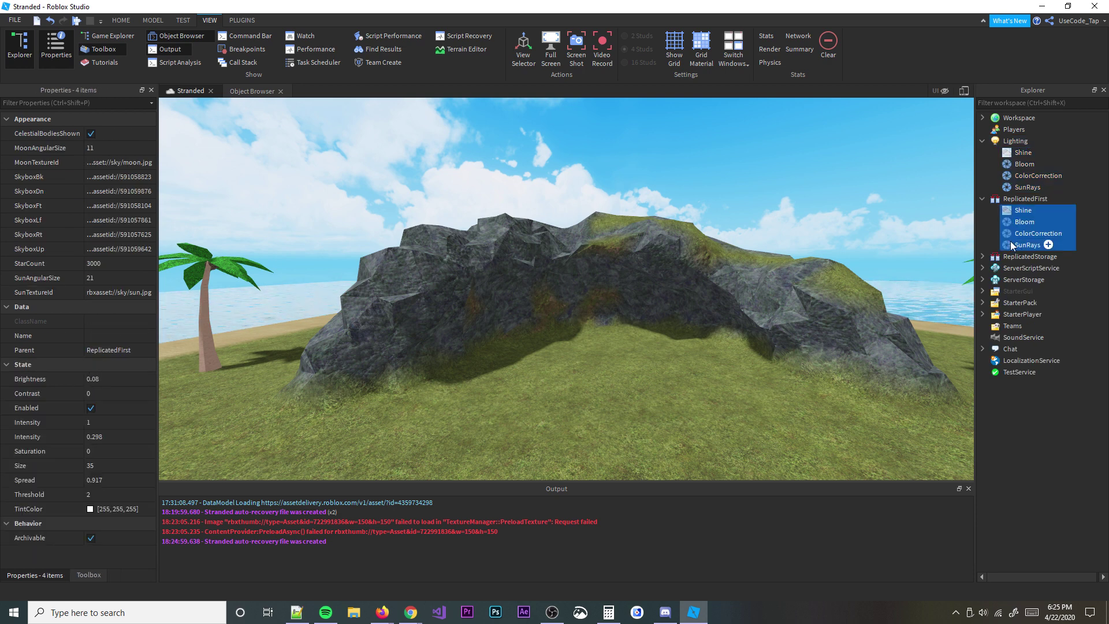
key("Delete")
Examine the combined sky and effects on the rock formation and the neighbouring palm tree from close range
right_click_drag(667, 278, 665, 277)
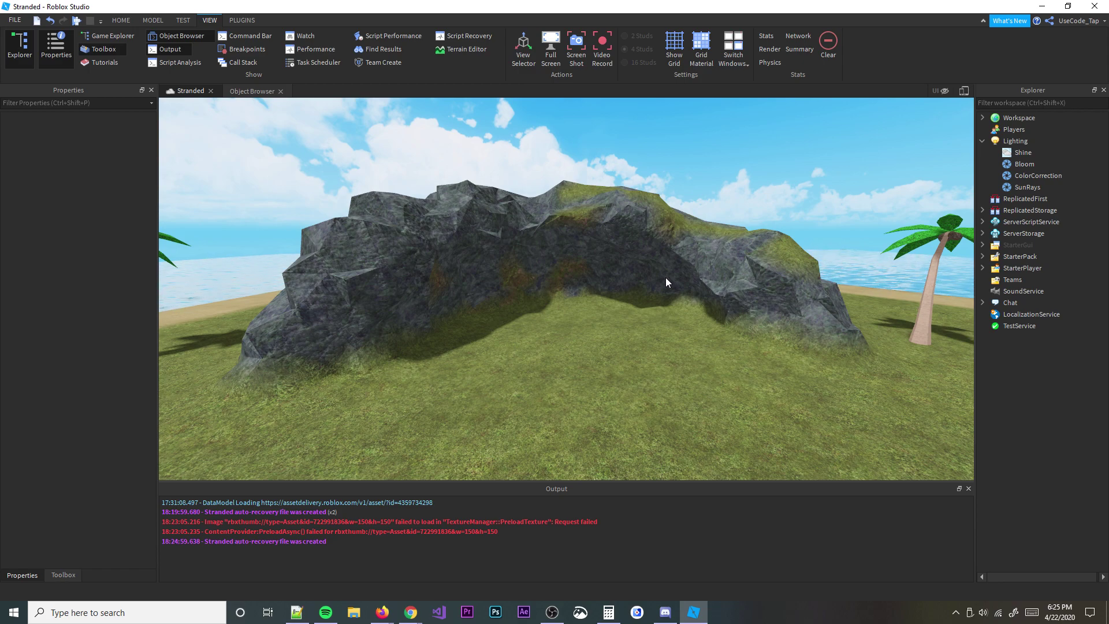
right_click_drag(665, 278, 660, 274)
key("w")
key("w")
key("w")
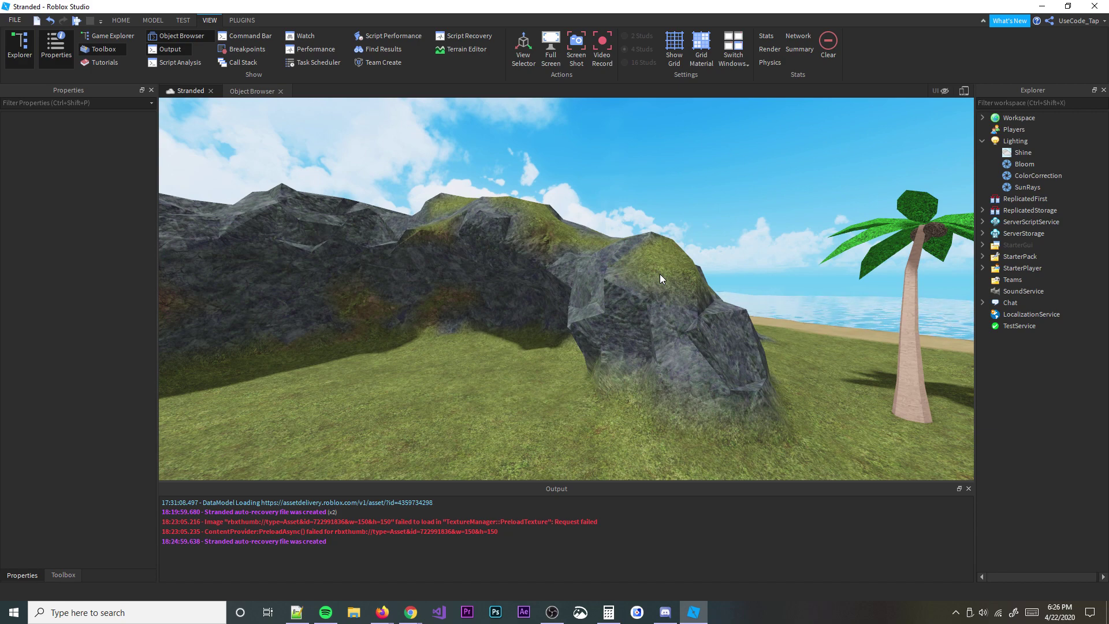
right_click_drag(660, 274, 660, 274)
key("w")
key("w")
key("a")
key("w")
right_click_drag(555, 310, 550, 310)
key("w")
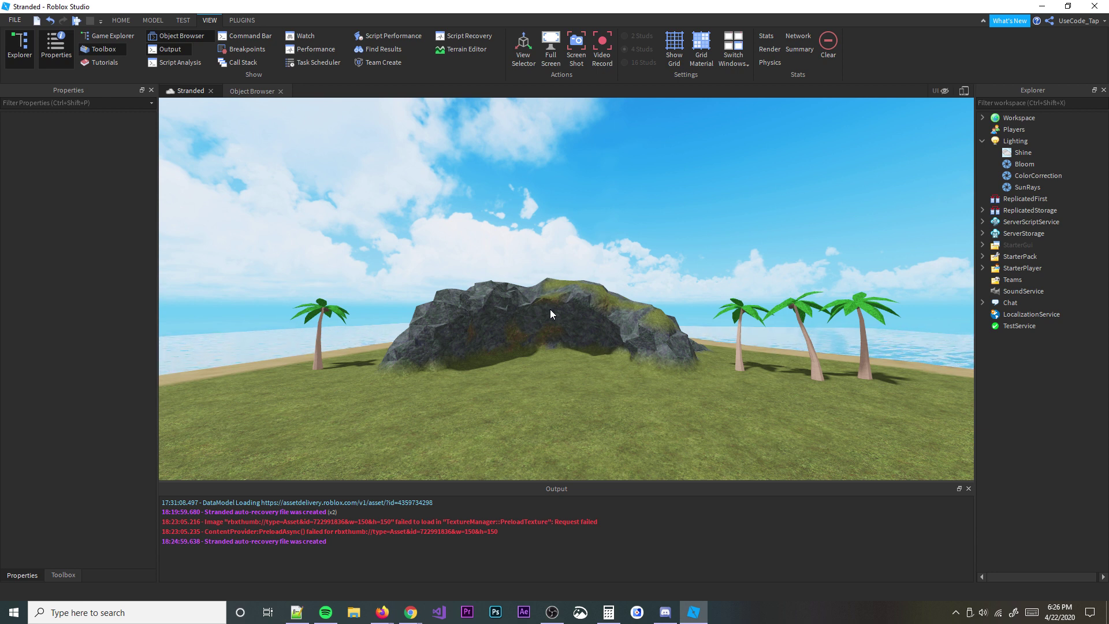
Examine the look of the sky, rock formation and palm trees from farther back across the grass
right_click_drag(509, 323, 486, 318)
key("w")
key("s")
key("s")
key("a")
key("s")
key("d")
key("w")
key("w")
key("a")
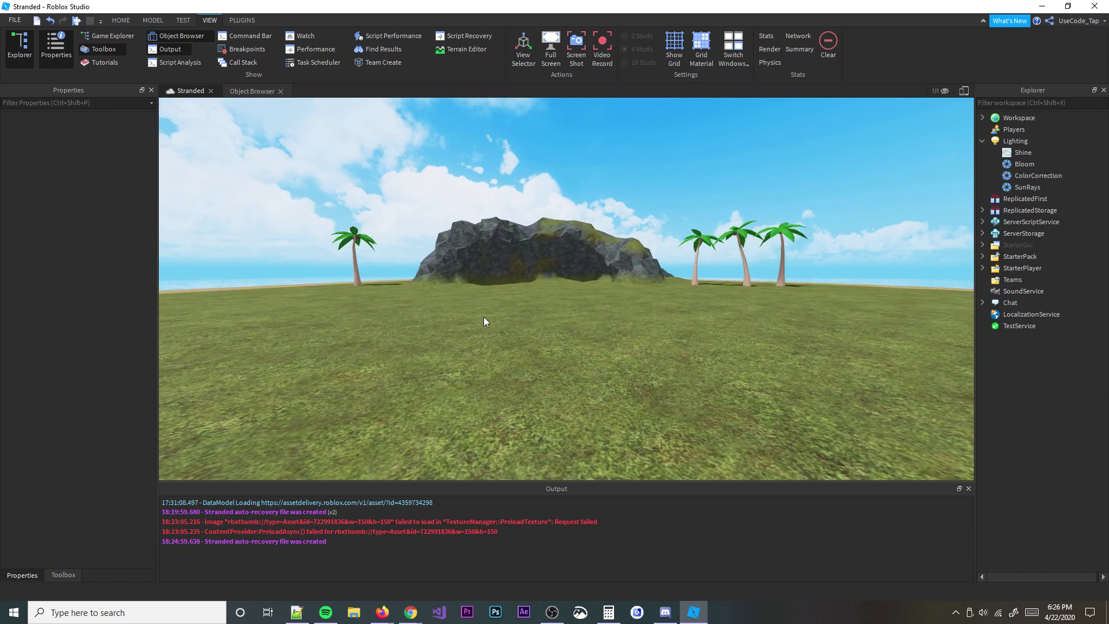
key("s")
right_click_drag(484, 317, 484, 317)
key("w")
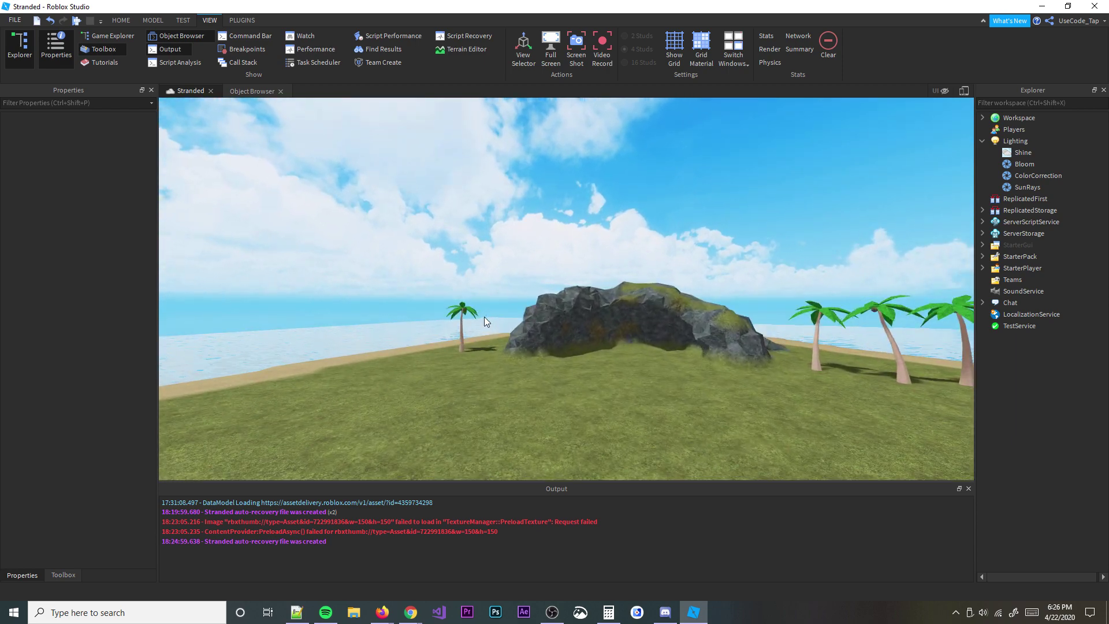
Examine the clouds, sea and shoreline huts with the effects applied, and return the view to the rock formation
right_click_drag(527, 345, 527, 345)
key("w")
key("w")
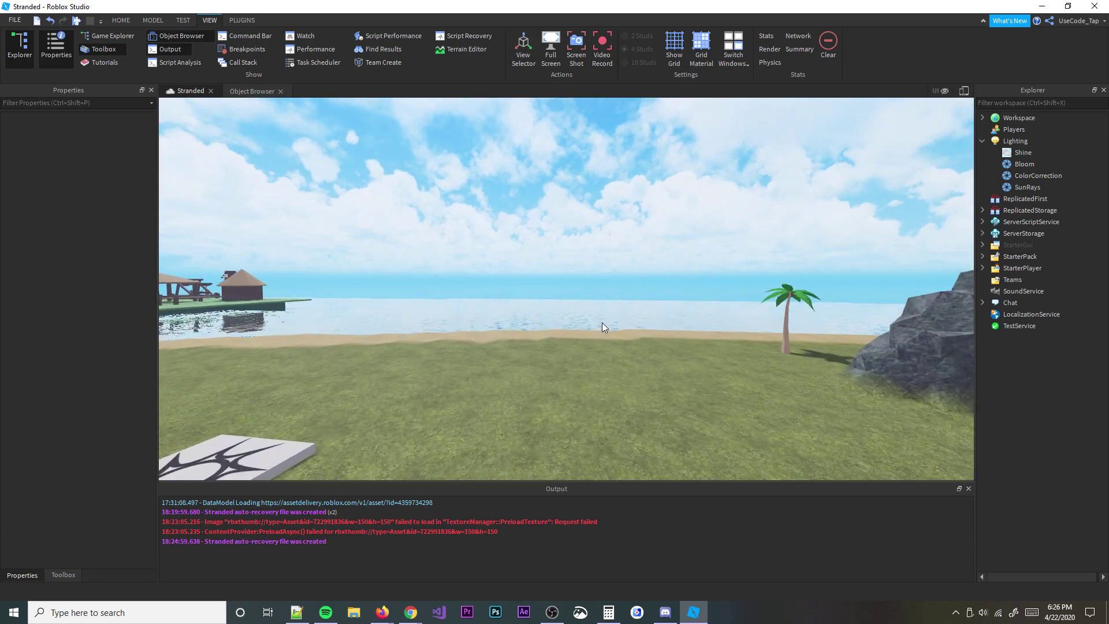
right_click_drag(602, 322, 602, 322)
key("w")
key("a")
key("s")
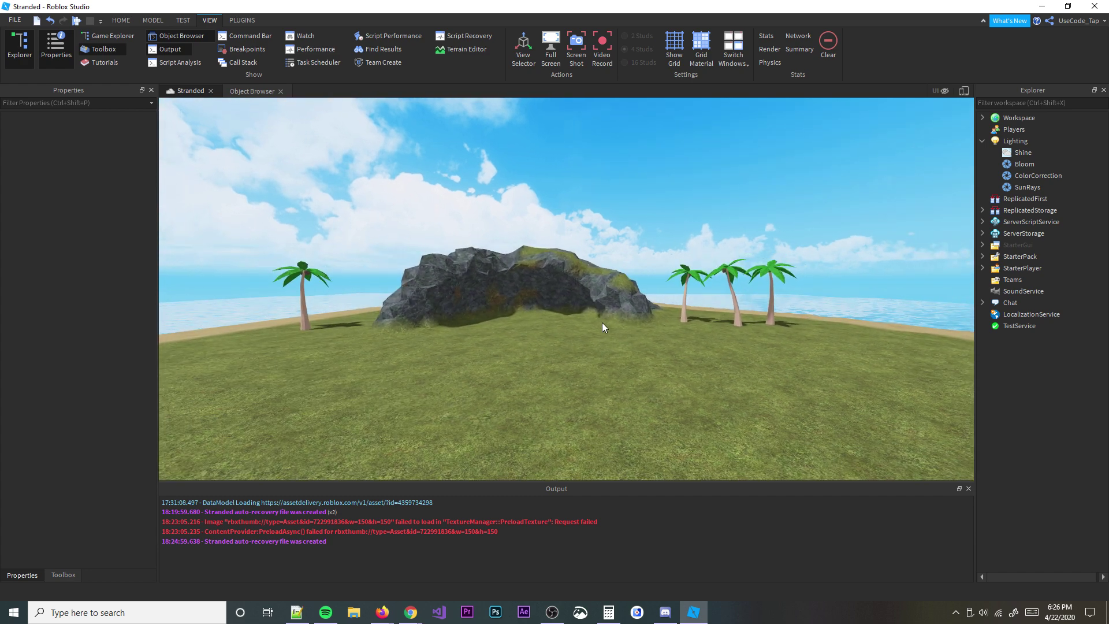